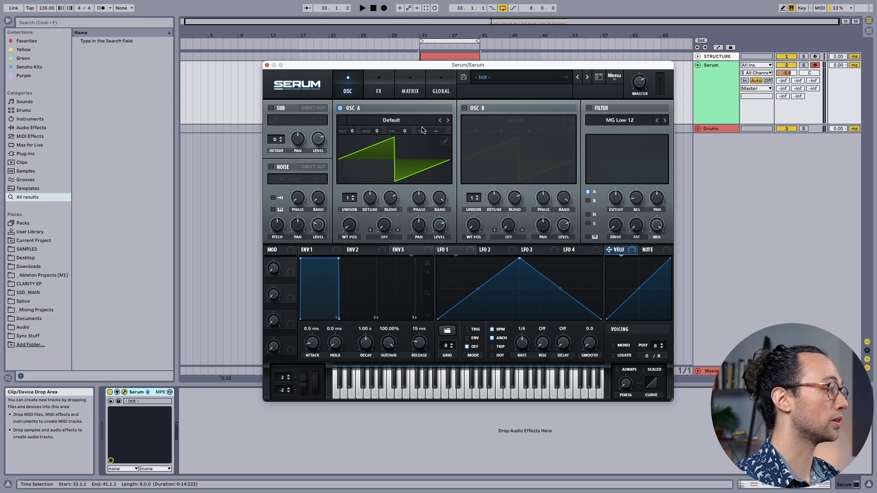
Step: Load the analog Basic_Wrd wavetable into oscillator A and sweep through its wavetable position
{"action": "left_click", "coordinate": [409, 123]}
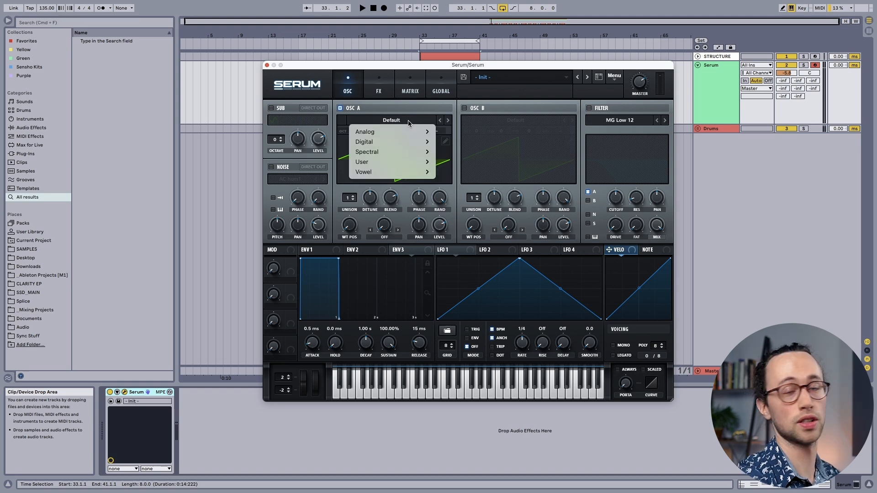
{"action": "mouse_move", "coordinate": [409, 133]}
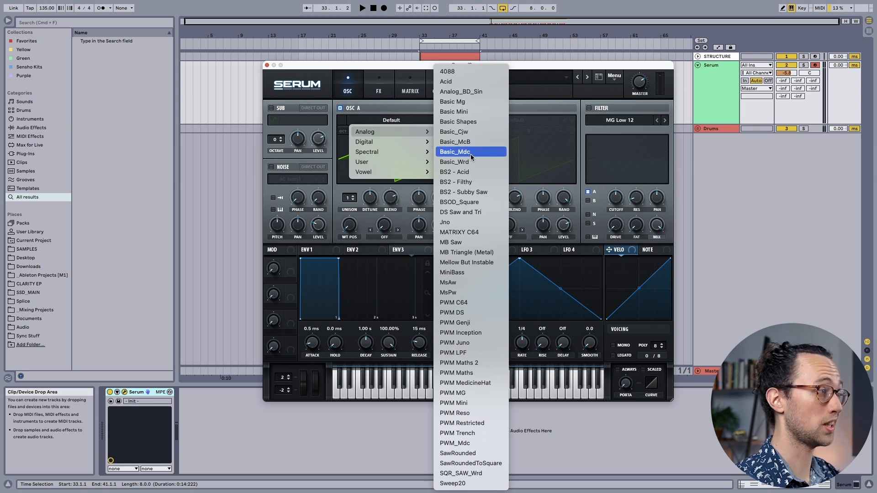
{"action": "left_click", "coordinate": [480, 164]}
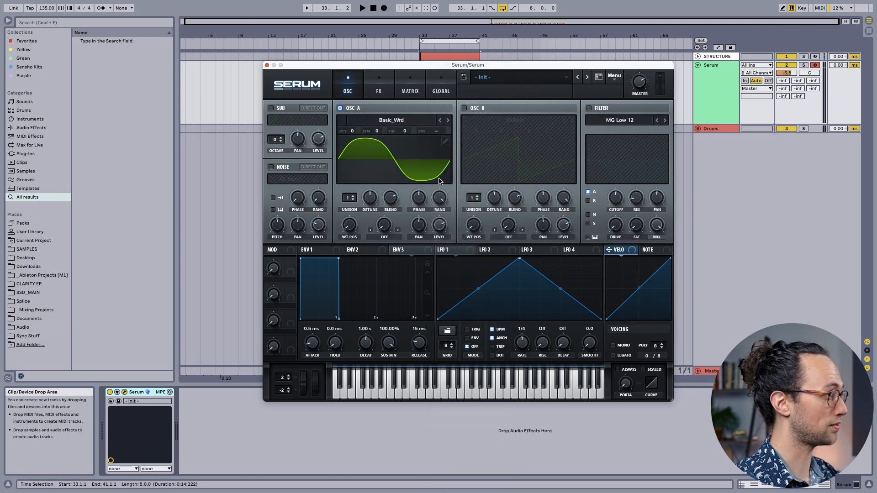
{"action": "left_click_drag", "start_coordinate": [353, 229], "coordinate": [347, 179]}
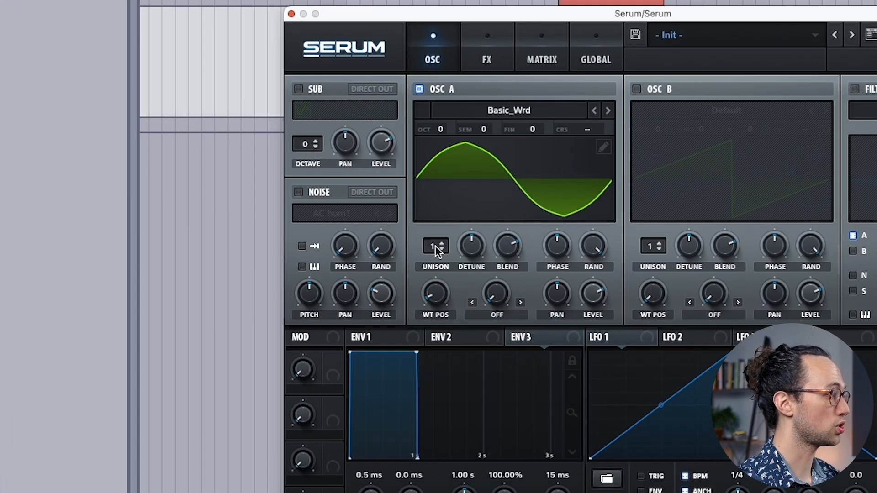
Step: Set oscillator A to 3 unison voices and lower its detune and blend
{"action": "left_click_drag", "start_coordinate": [436, 250], "coordinate": [436, 223]}
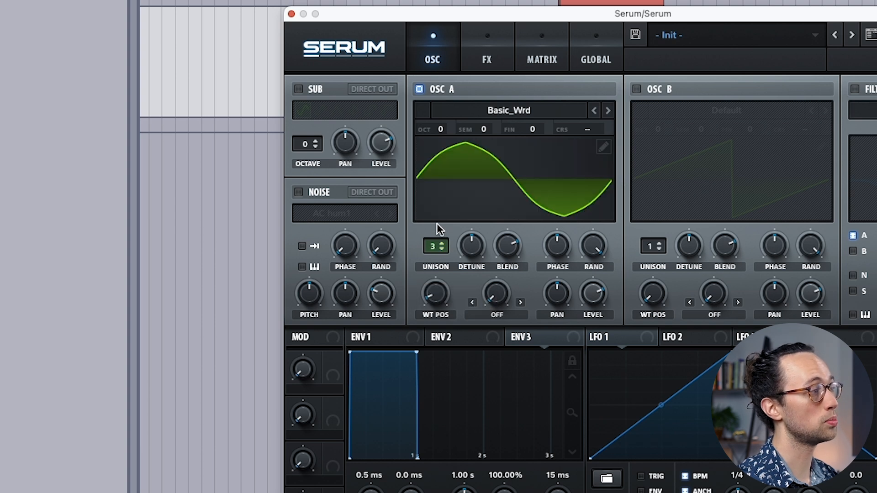
{"action": "left_click", "coordinate": [472, 250]}
{"action": "left_click_drag", "start_coordinate": [472, 249], "coordinate": [460, 288]}
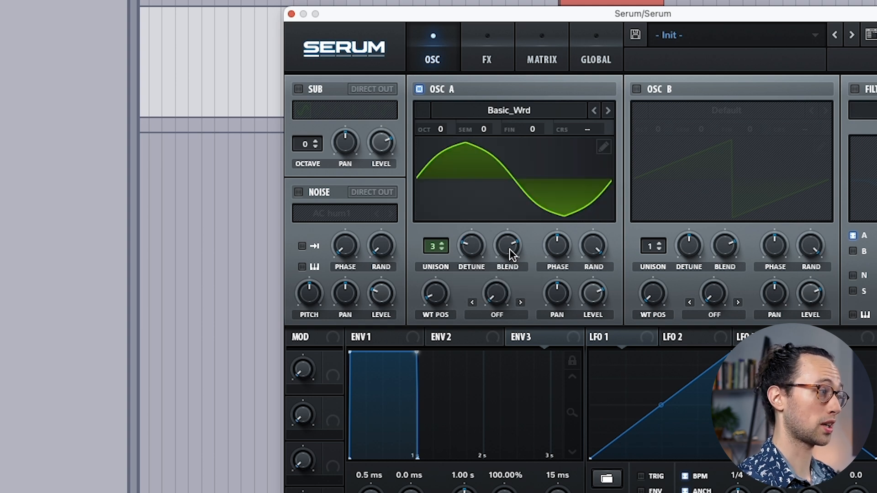
{"action": "left_click_drag", "start_coordinate": [510, 251], "coordinate": [497, 278]}
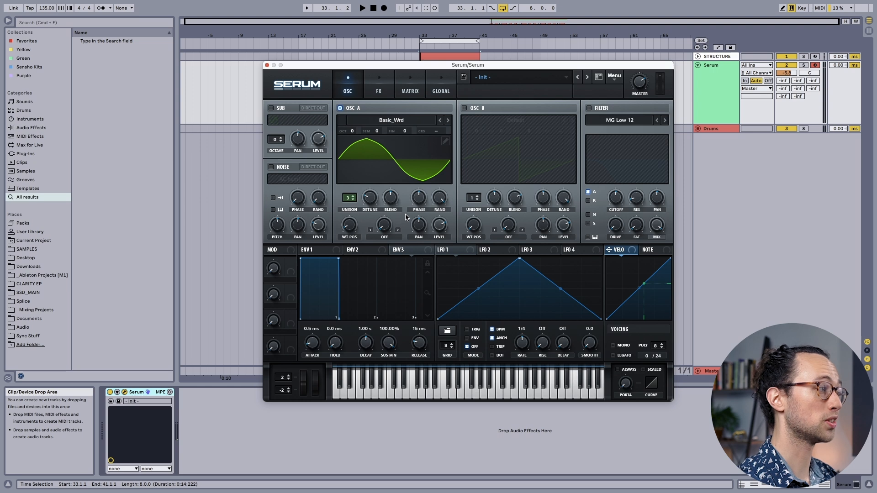
Step: Enable oscillator B as a copy of oscillator A, then raise it one octave and advance its wavetable position to a saw-like shape
{"action": "left_click", "coordinate": [464, 108]}
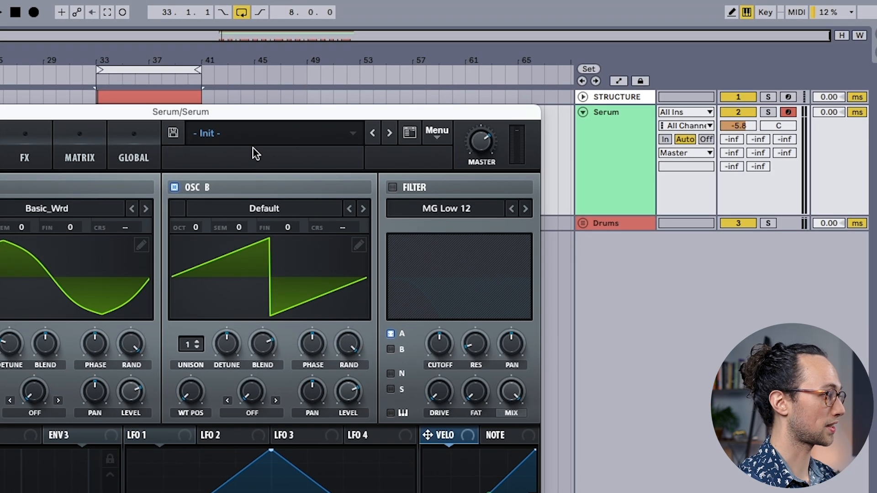
{"action": "left_click", "coordinate": [436, 130]}
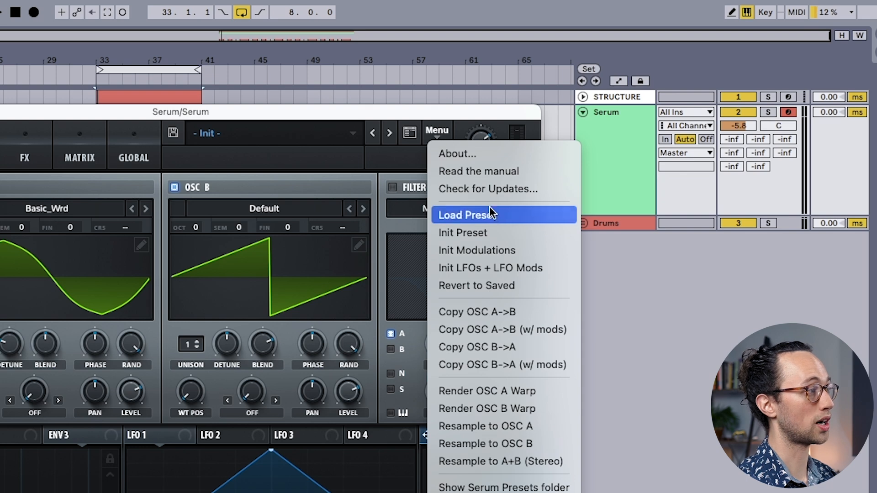
{"action": "left_click", "coordinate": [537, 340]}
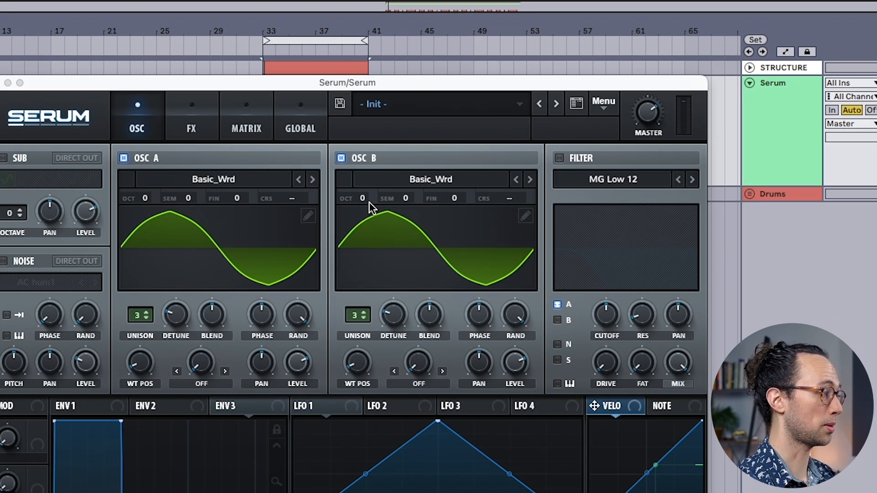
{"action": "left_click_drag", "start_coordinate": [362, 198], "coordinate": [399, 166]}
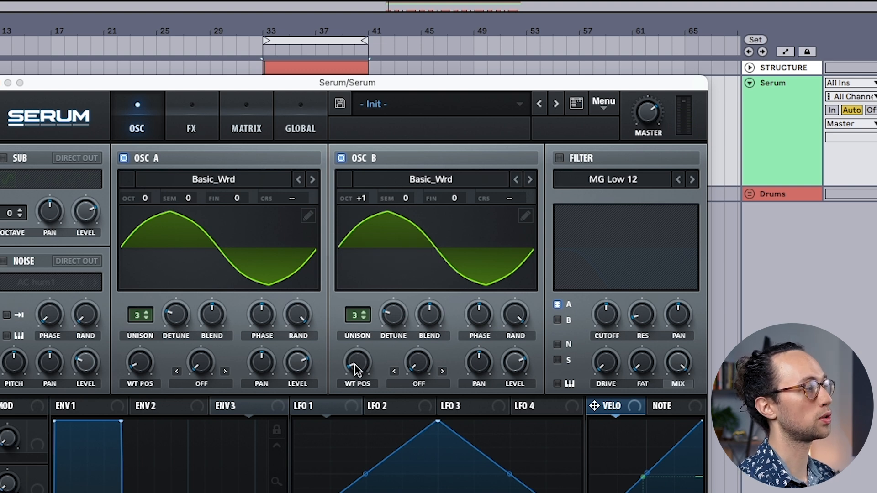
{"action": "left_click_drag", "start_coordinate": [355, 366], "coordinate": [361, 241]}
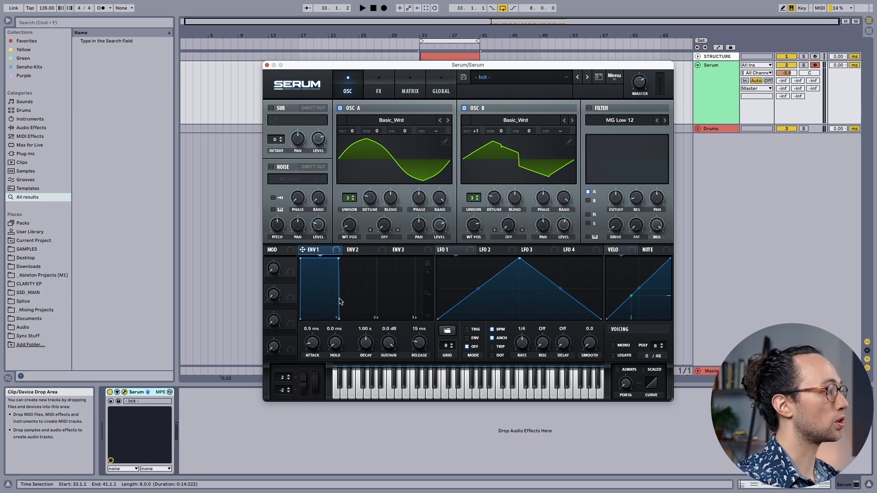
Step: Shape envelope 1 with a 1.93 s decay, -5.3 dB sustain and 493 ms release
{"action": "left_click_drag", "start_coordinate": [418, 346], "coordinate": [426, 326]}
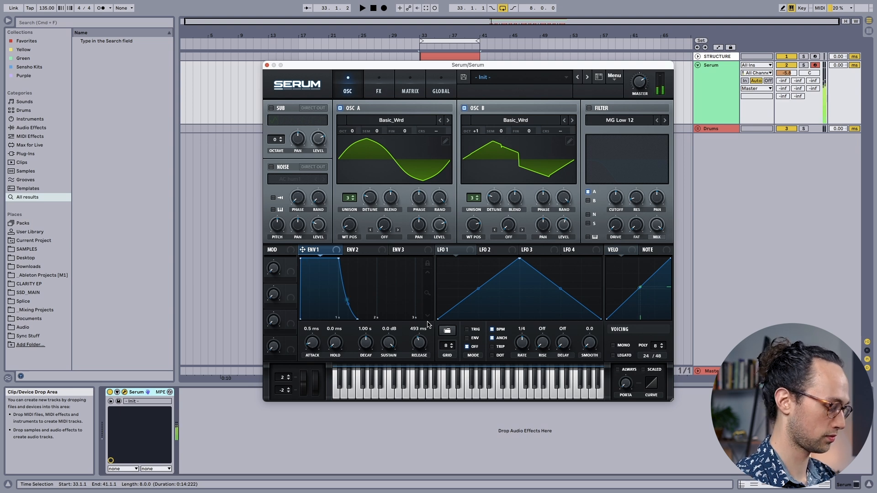
{"action": "left_click_drag", "start_coordinate": [389, 343], "coordinate": [369, 342]}
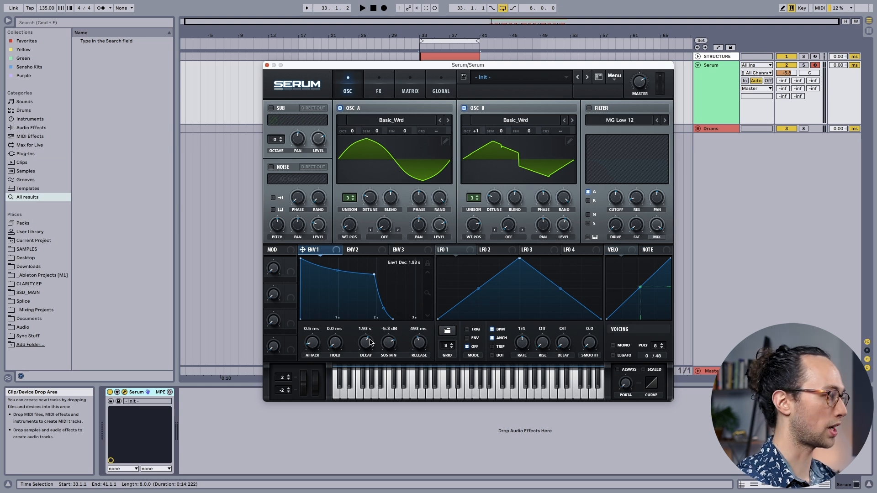
{"action": "left_click_drag", "start_coordinate": [370, 342], "coordinate": [370, 342]}
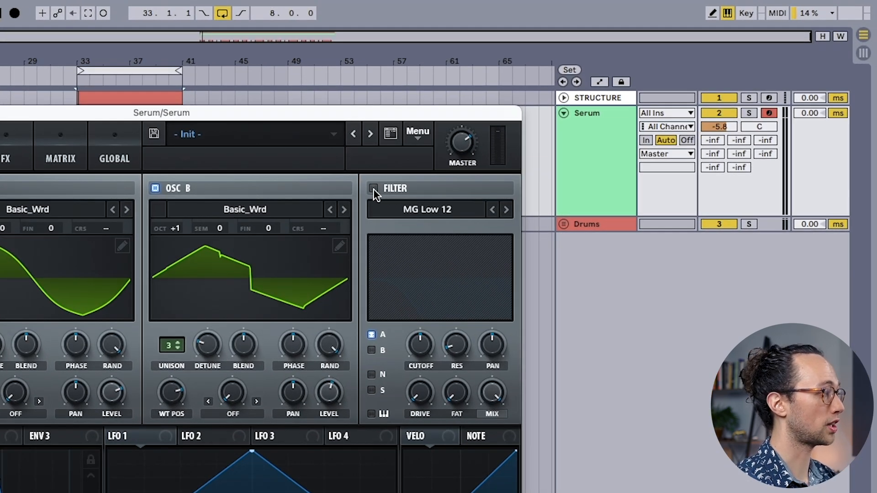
Step: Enable the filter for both oscillators A and B and set its type to MG Low 24
{"action": "left_click", "coordinate": [373, 188]}
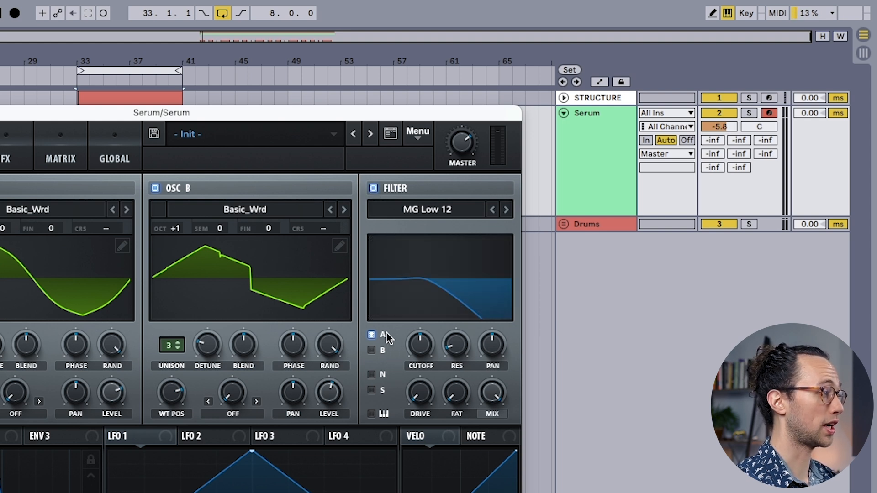
{"action": "left_click", "coordinate": [371, 350]}
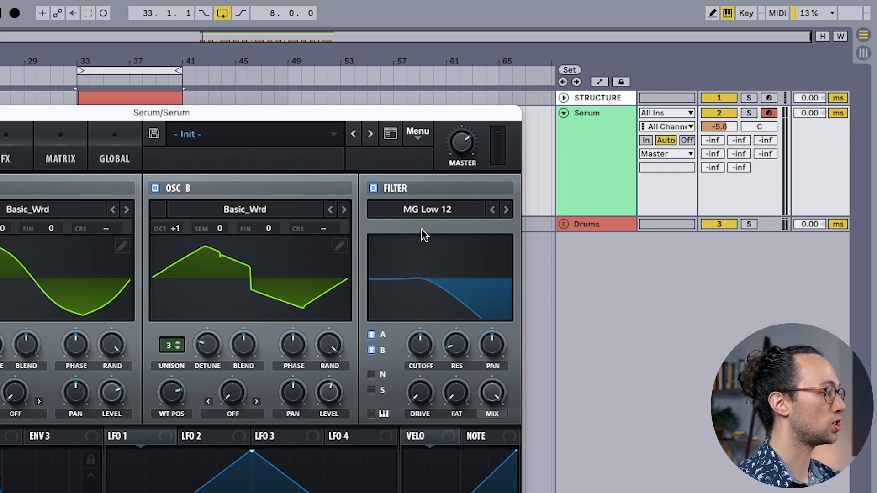
{"action": "left_click", "coordinate": [420, 212]}
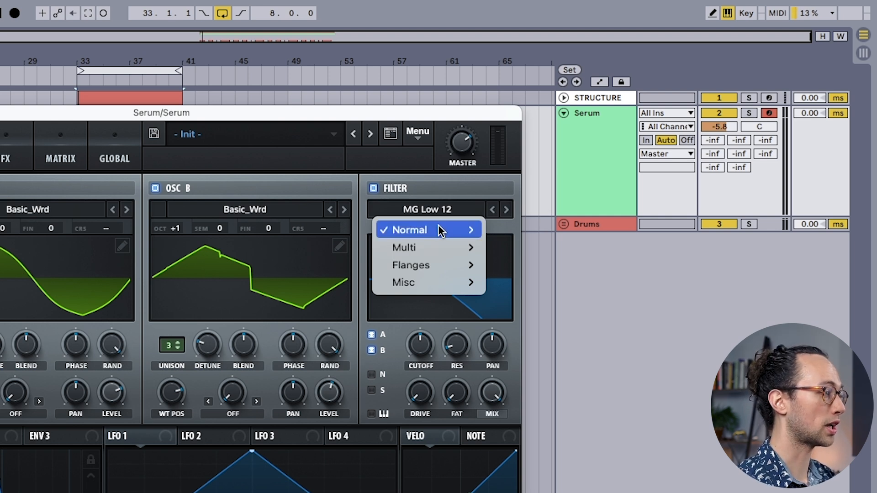
{"action": "mouse_move", "coordinate": [442, 229]}
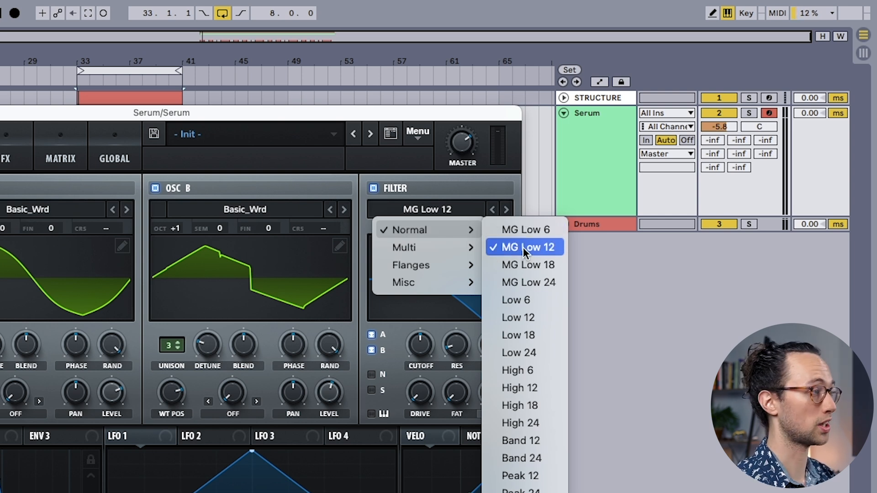
{"action": "left_click", "coordinate": [535, 286]}
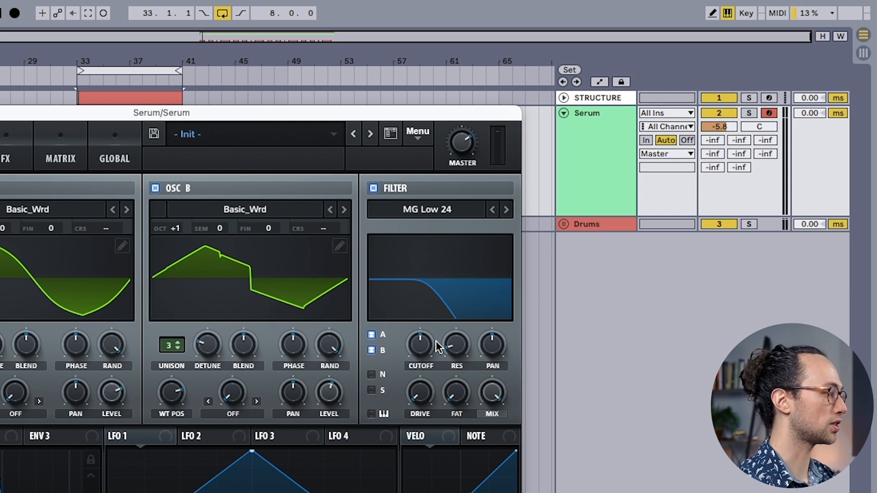
Step: Lower the filter cutoff and assign envelope 2 to modulate it
{"action": "left_click_drag", "start_coordinate": [426, 351], "coordinate": [406, 322]}
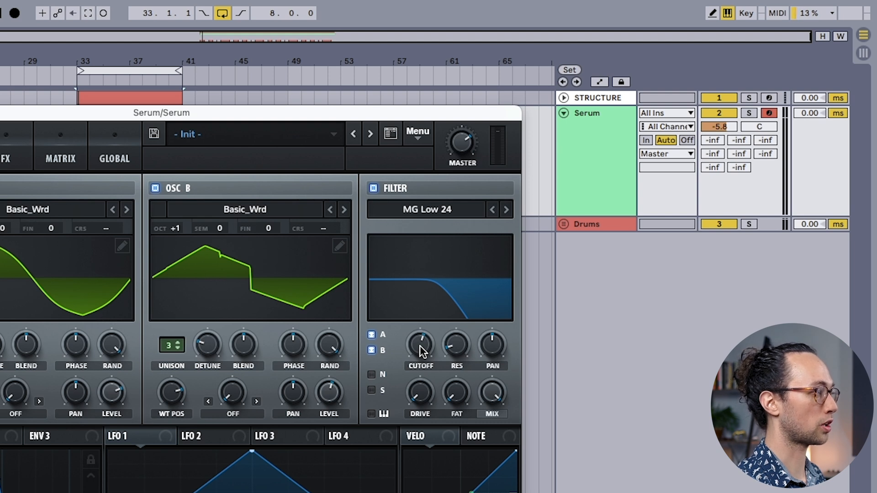
{"action": "left_click_drag", "start_coordinate": [421, 352], "coordinate": [410, 388]}
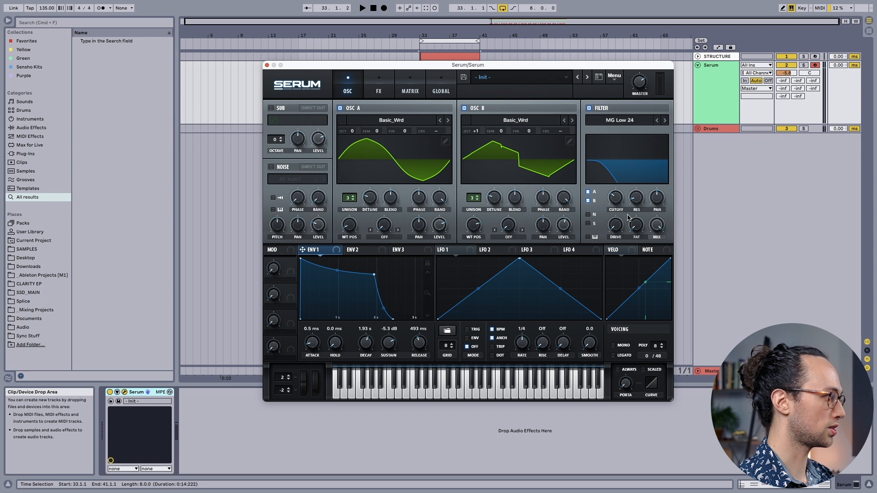
{"action": "left_click", "coordinate": [365, 253]}
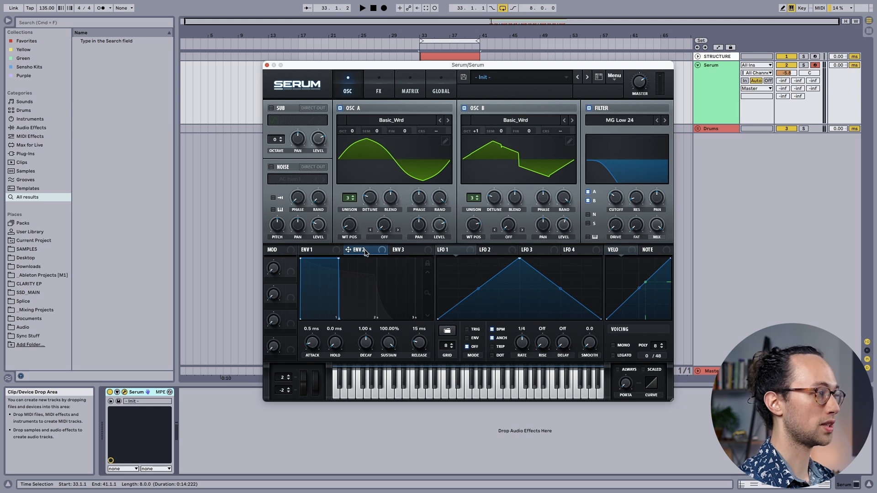
{"action": "left_click_drag", "start_coordinate": [374, 252], "coordinate": [617, 200]}
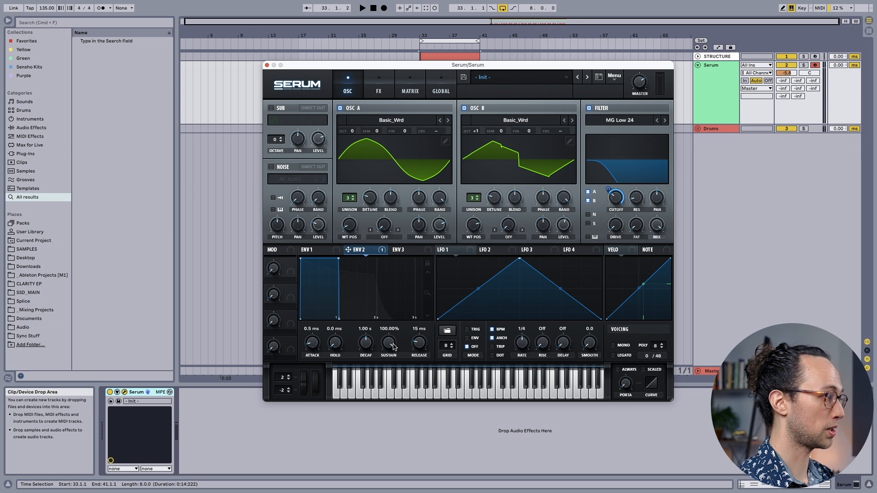
Step: Set envelope 2 to a 10 s decay, 0% sustain and 2 s release, and reduce its modulation amount on the filter cutoff
{"action": "left_click_drag", "start_coordinate": [390, 345], "coordinate": [366, 428]}
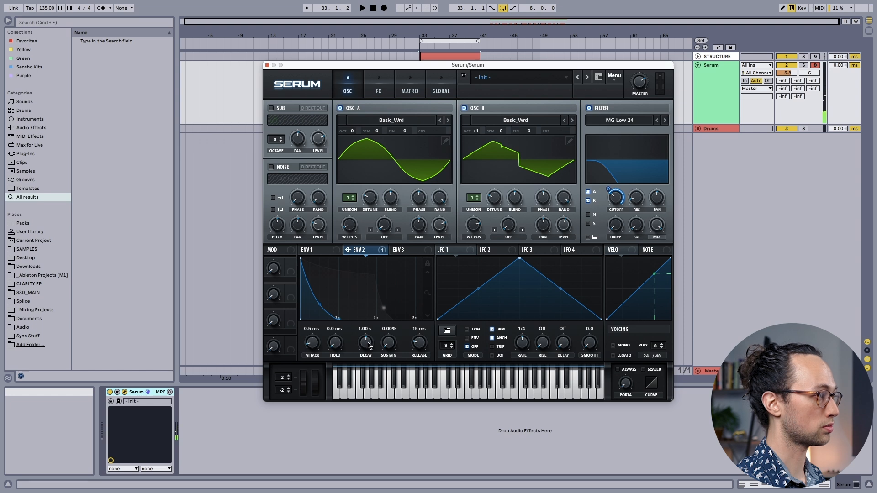
{"action": "left_click_drag", "start_coordinate": [368, 346], "coordinate": [377, 325]}
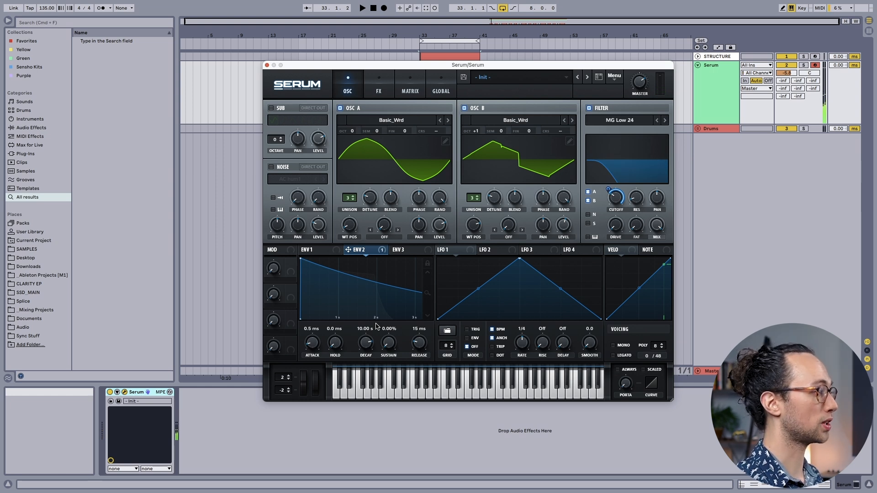
{"action": "left_click_drag", "start_coordinate": [426, 343], "coordinate": [424, 319]}
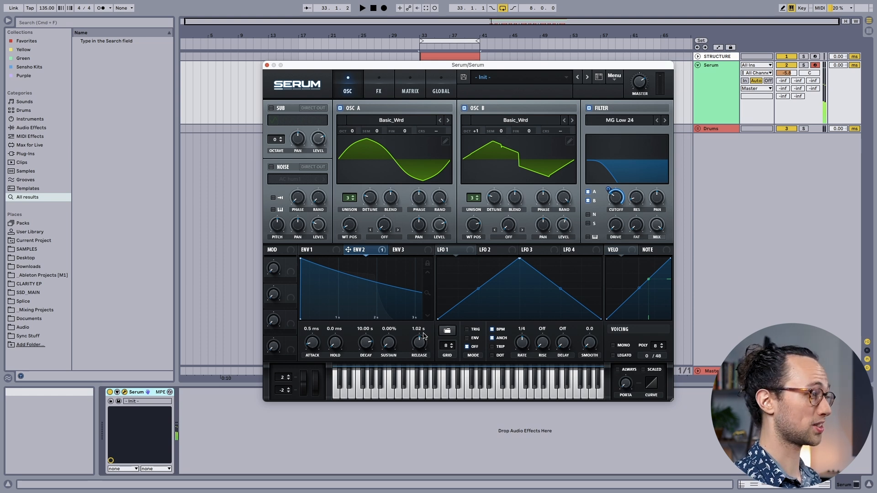
{"action": "left_click_drag", "start_coordinate": [423, 335], "coordinate": [426, 336]}
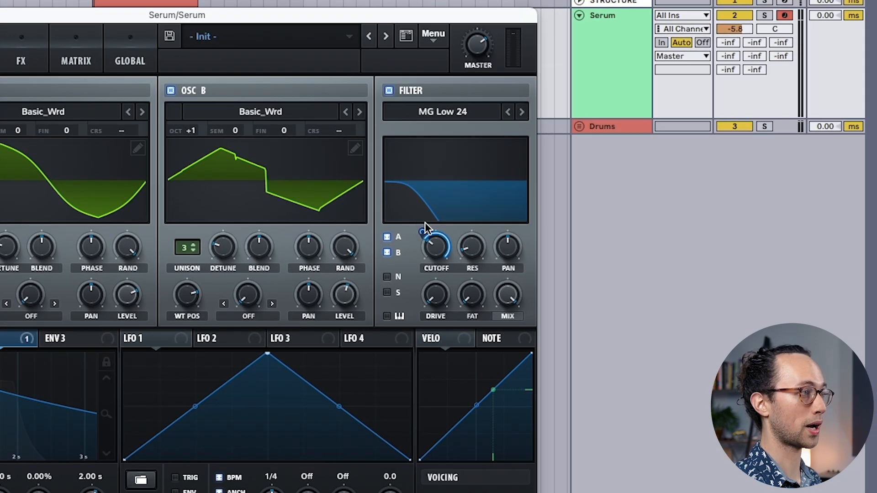
{"action": "left_click_drag", "start_coordinate": [425, 229], "coordinate": [414, 266]}
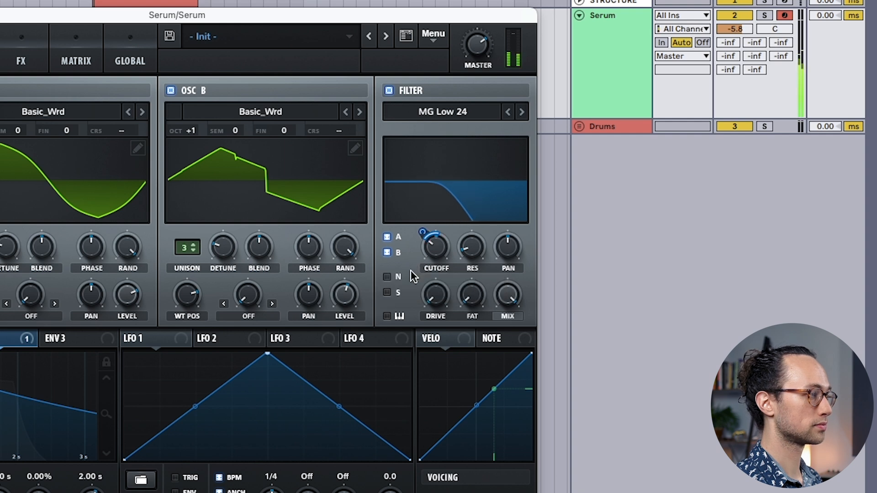
{"action": "mouse_move", "coordinate": [423, 231]}
{"action": "left_mouse_down"}
{"action": "mouse_move", "coordinate": [423, 215]}
{"action": "mouse_move", "coordinate": [421, 229]}
{"action": "left_mouse_up"}
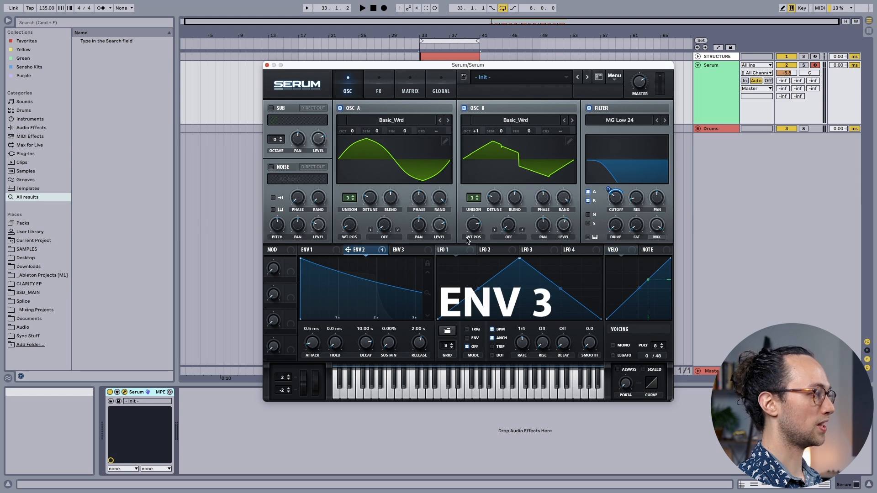
Step: Assign envelope 3 to the filter cutoff and give it 0% sustain and a 40 ms decay
{"action": "left_click", "coordinate": [409, 251]}
{"action": "left_click_drag", "start_coordinate": [410, 252], "coordinate": [616, 198]}
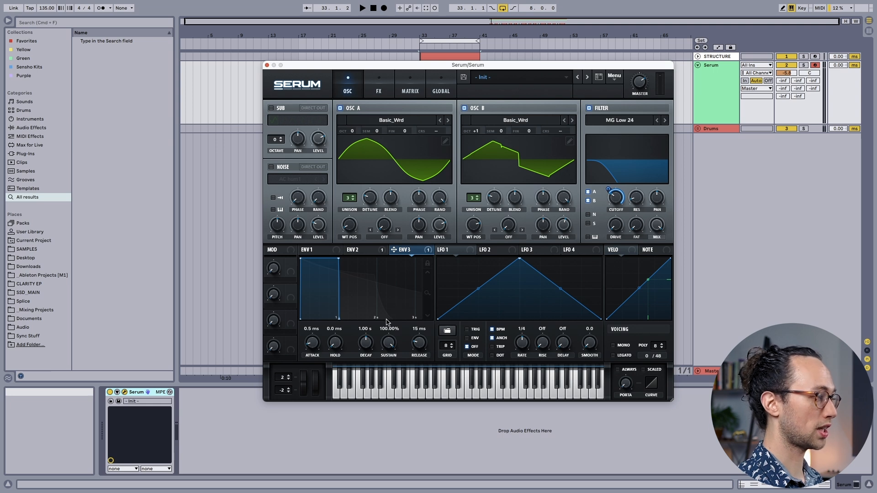
{"action": "left_click_drag", "start_coordinate": [387, 343], "coordinate": [384, 453]}
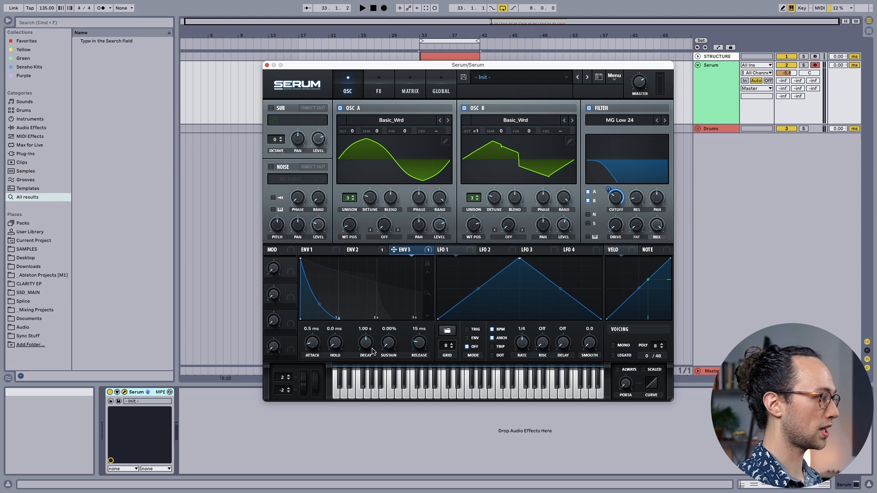
{"action": "double_click", "coordinate": [365, 329]}
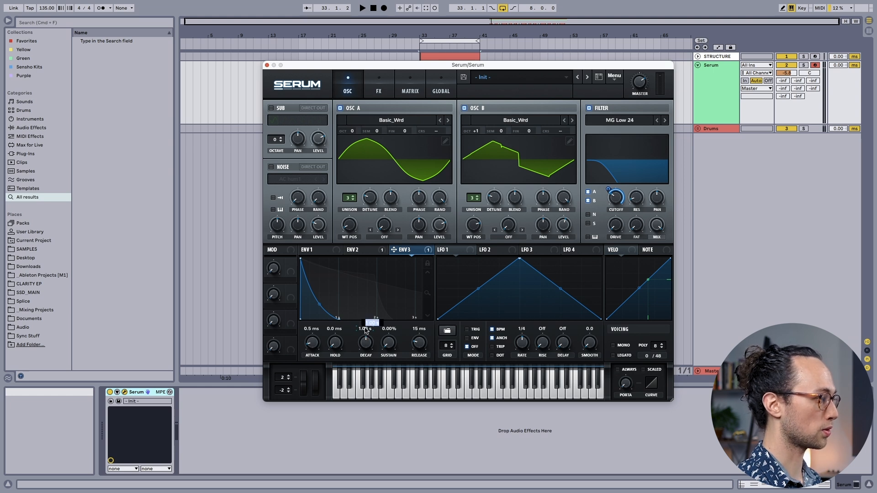
{"action": "type", "text": "40"}
{"action": "key", "text": "Return"}
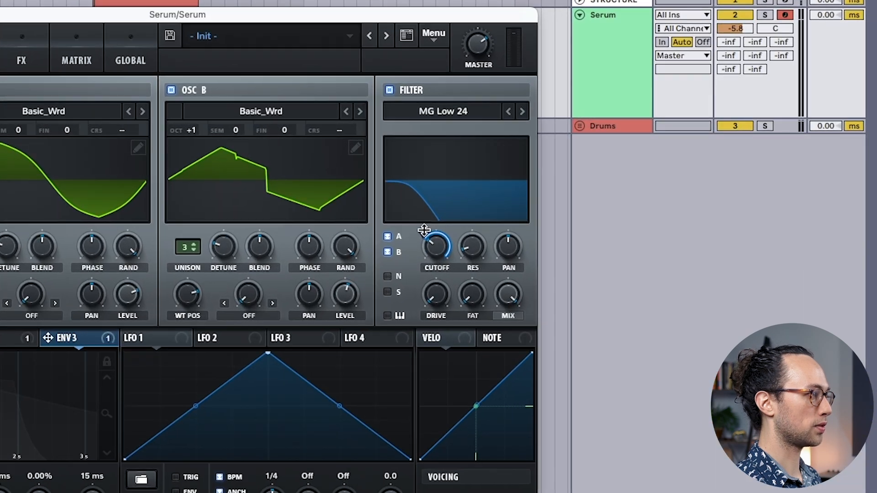
Step: Reduce envelope 3's modulation amount on the filter cutoff, bypassing and reactivating the modulation to compare the sound
{"action": "left_click", "coordinate": [608, 189]}
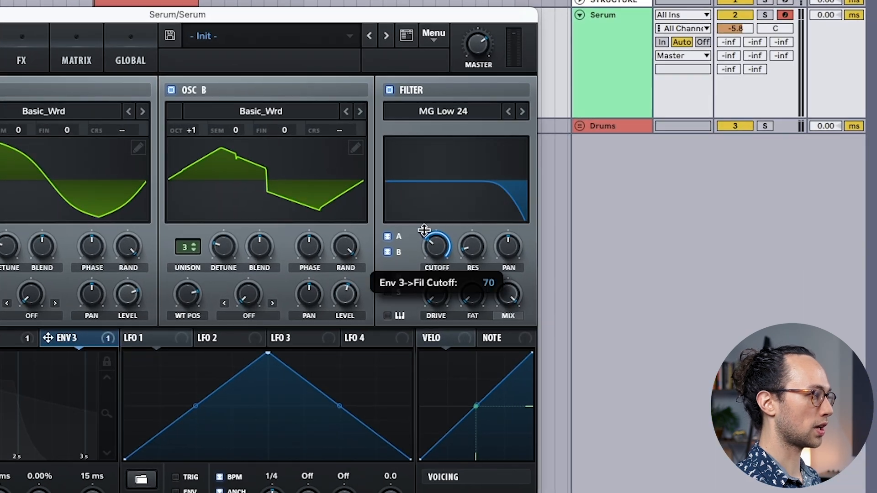
{"action": "left_click_drag", "start_coordinate": [424, 231], "coordinate": [417, 264]}
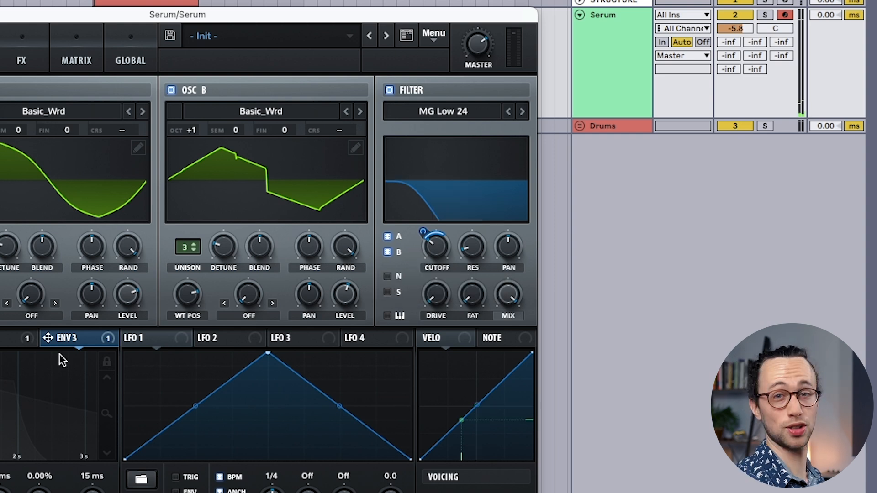
{"action": "right_click", "coordinate": [47, 341]}
{"action": "left_click", "coordinate": [78, 358]}
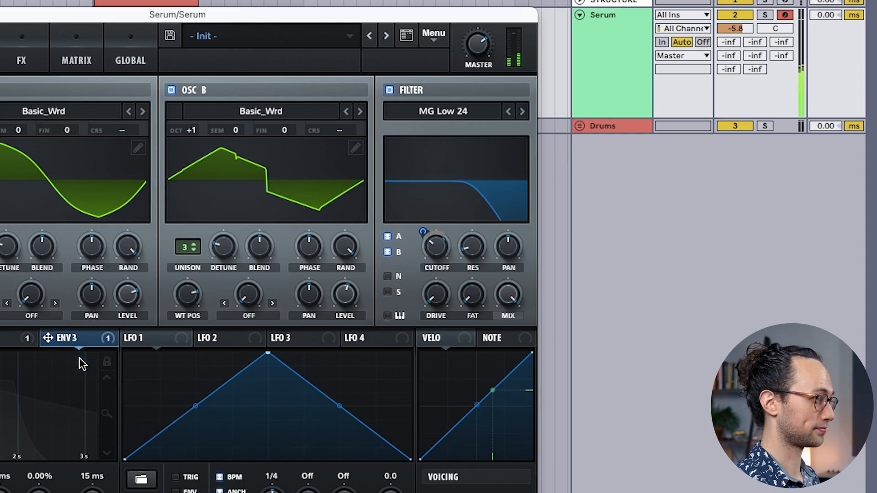
{"action": "right_click", "coordinate": [66, 343]}
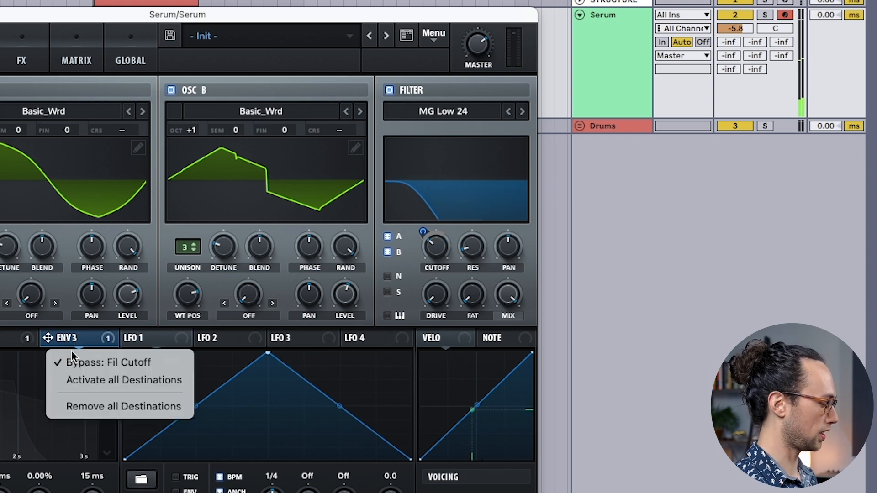
{"action": "left_click", "coordinate": [71, 357]}
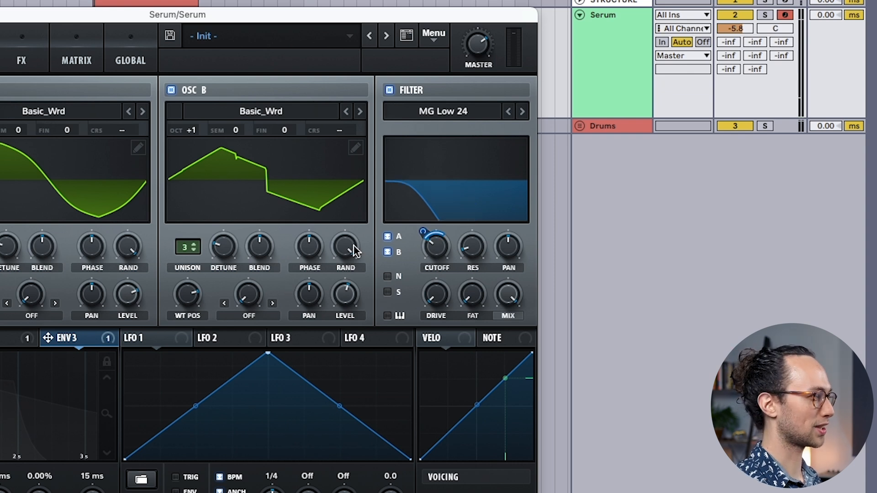
{"action": "left_click_drag", "start_coordinate": [422, 233], "coordinate": [412, 271]}
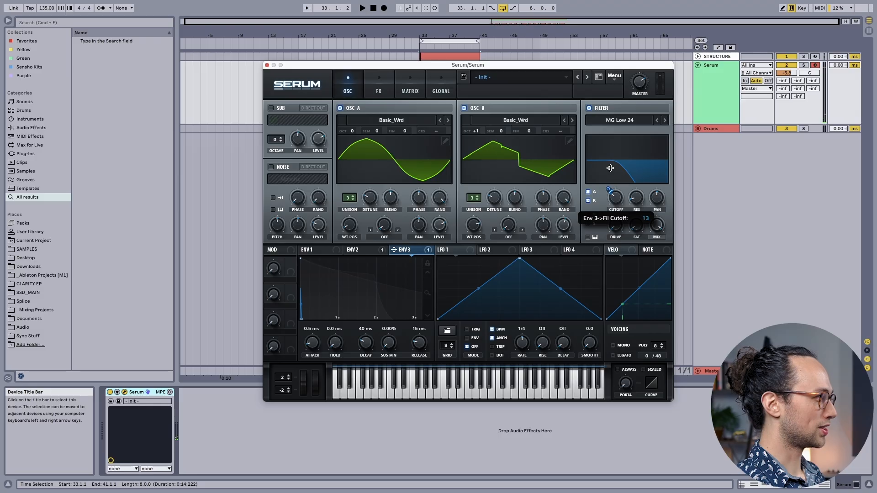
{"action": "left_click_drag", "start_coordinate": [610, 168], "coordinate": [611, 160]}
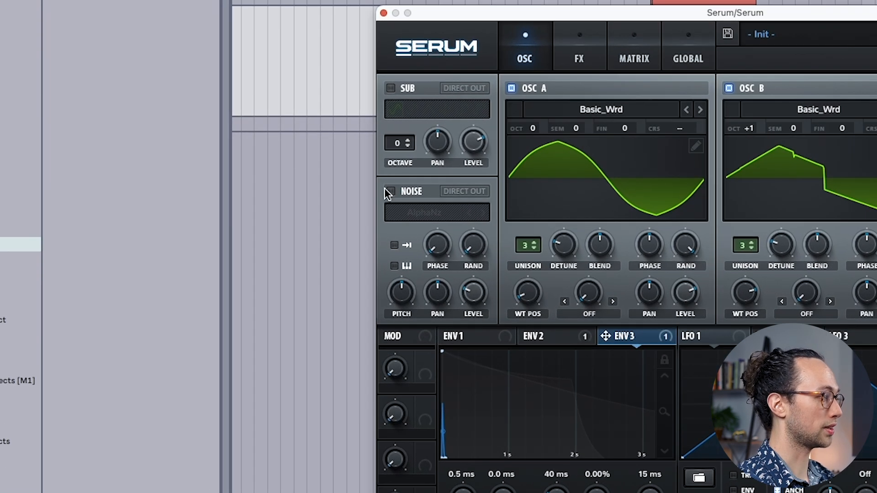
Step: Enable the noise oscillator, choose the ARP pink noise and turn its level down
{"action": "left_click", "coordinate": [389, 192]}
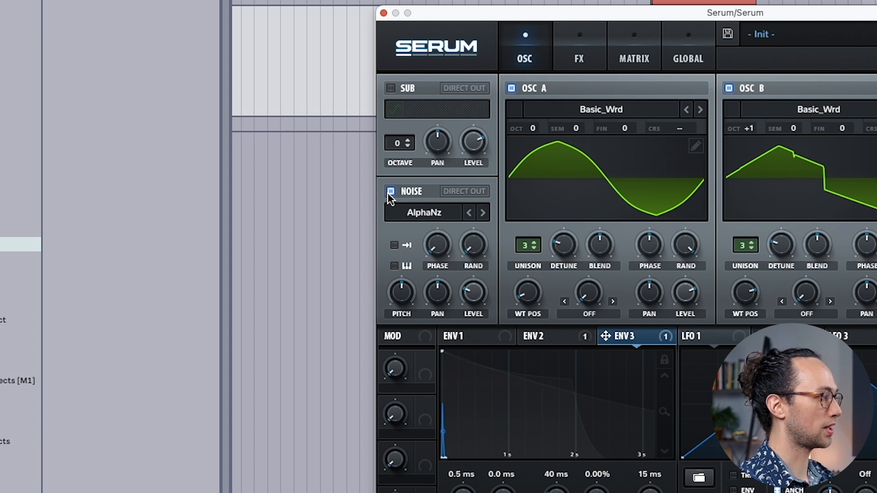
{"action": "left_click", "coordinate": [425, 212]}
{"action": "mouse_move", "coordinate": [442, 235]}
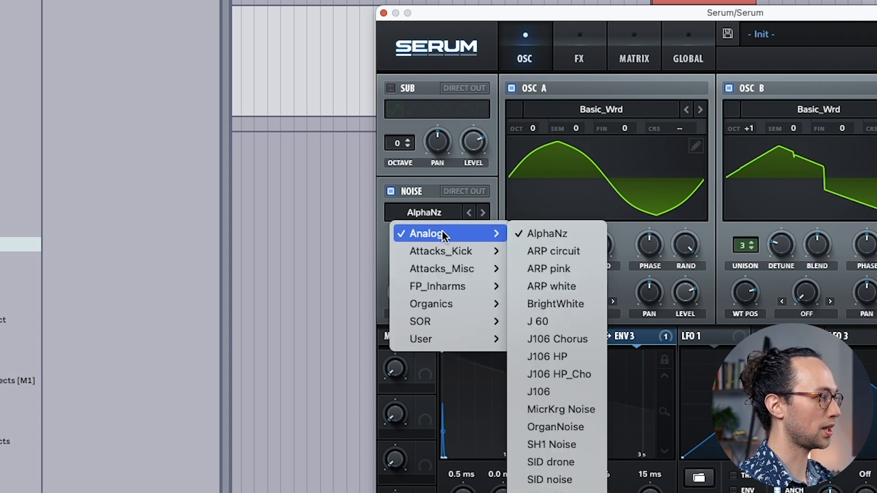
{"action": "left_click", "coordinate": [582, 270]}
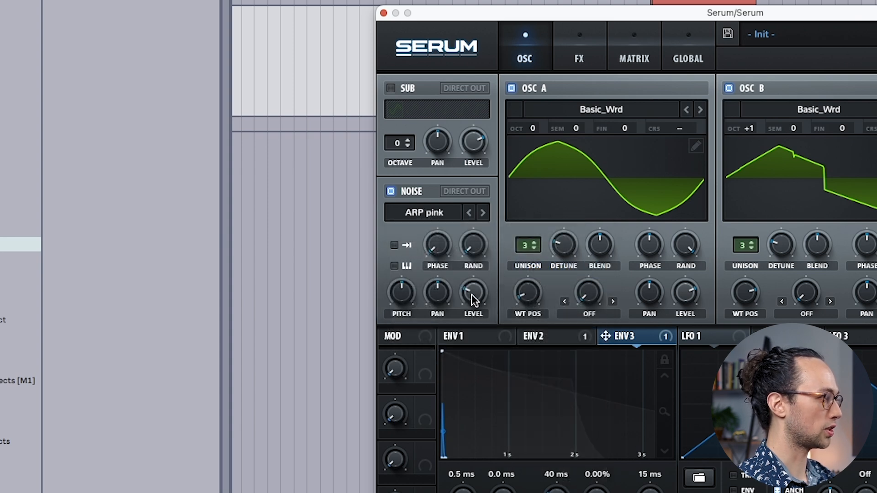
{"action": "left_click_drag", "start_coordinate": [472, 299], "coordinate": [462, 331]}
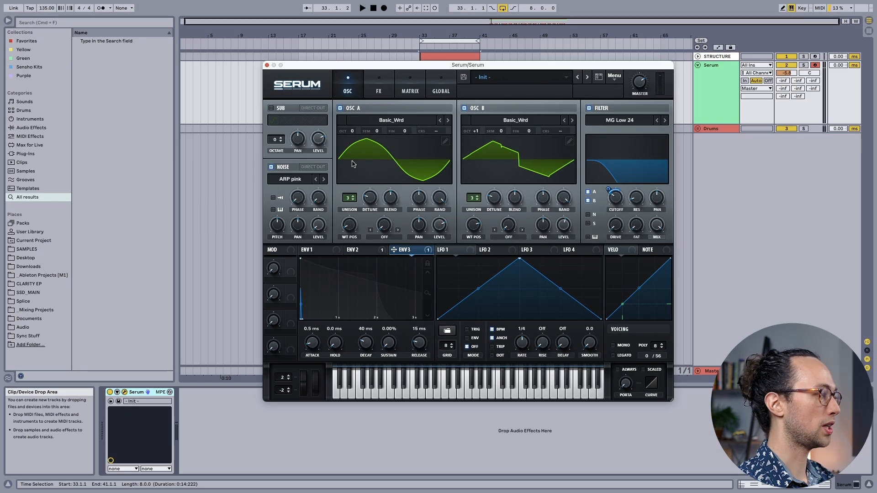
Step: Route the Noise OSC source to Mast.Tun in the third modulation matrix slot
{"action": "left_click", "coordinate": [411, 87]}
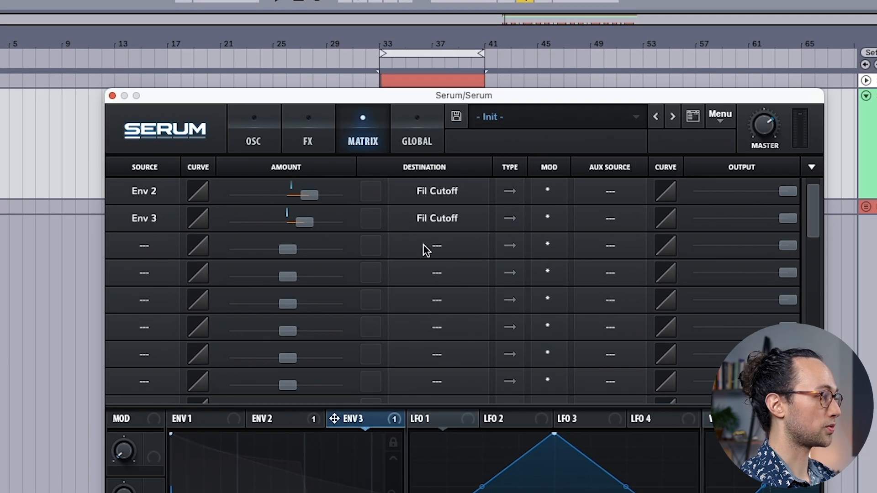
{"action": "left_click", "coordinate": [433, 248]}
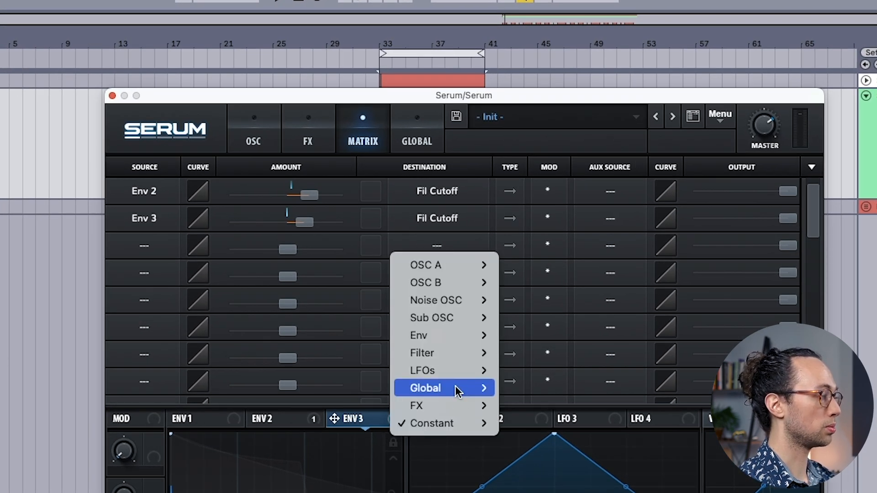
{"action": "mouse_move", "coordinate": [458, 393]}
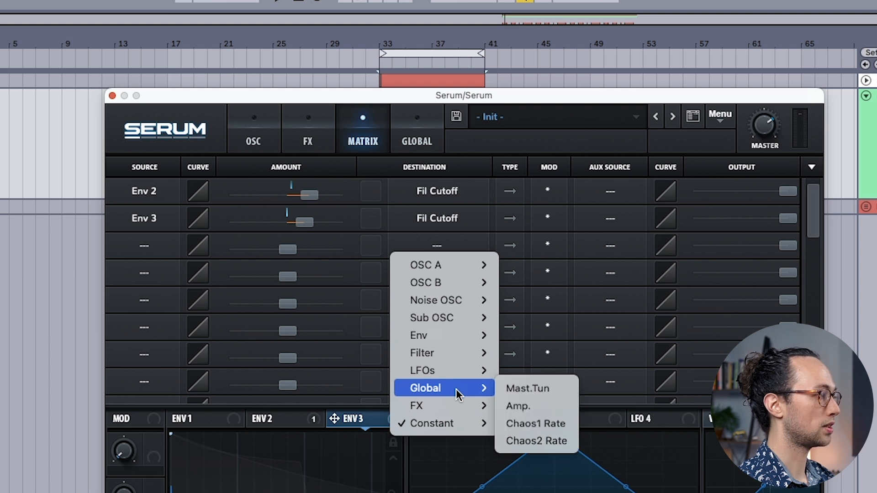
{"action": "left_click", "coordinate": [511, 388]}
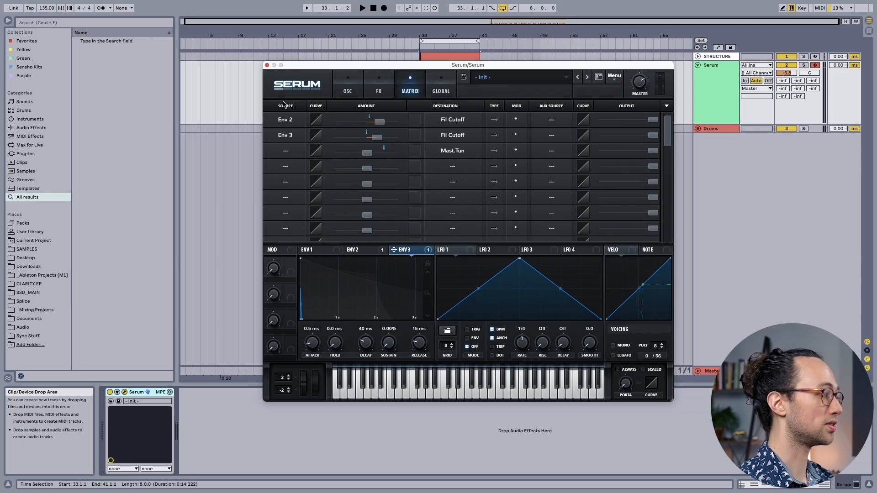
{"action": "left_click", "coordinate": [285, 153]}
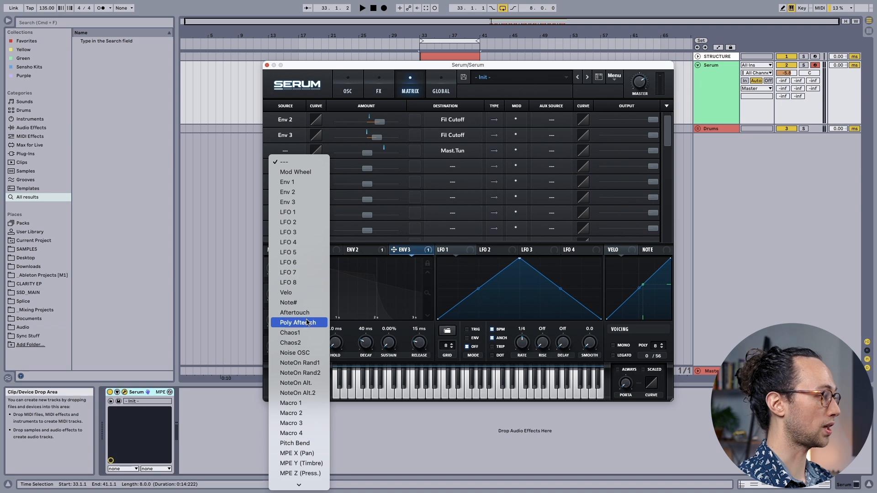
{"action": "left_click", "coordinate": [310, 354]}
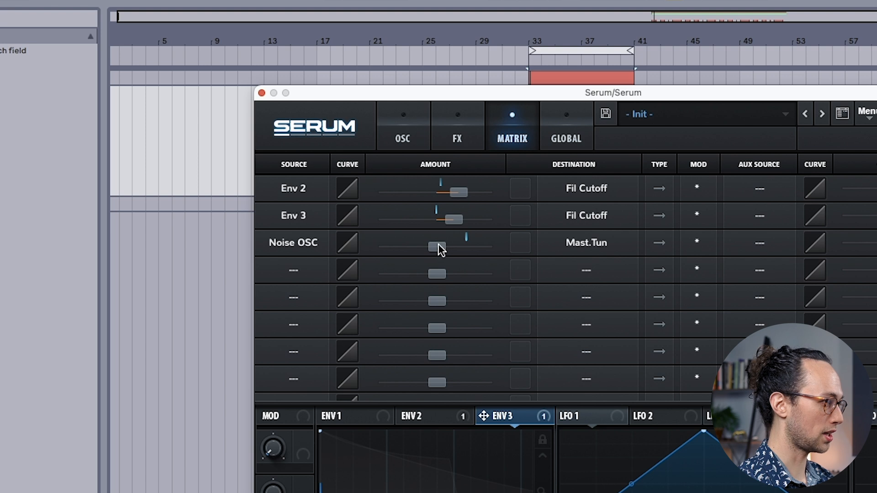
Step: Give the Noise OSC to Mast.Tun routing a small positive amount and make it bidirectional
{"action": "mouse_move", "coordinate": [437, 246]}
{"action": "left_mouse_down"}
{"action": "mouse_move", "coordinate": [455, 243]}
{"action": "mouse_move", "coordinate": [440, 245]}
{"action": "left_mouse_up"}
{"action": "left_click_drag", "start_coordinate": [437, 248], "coordinate": [446, 246]}
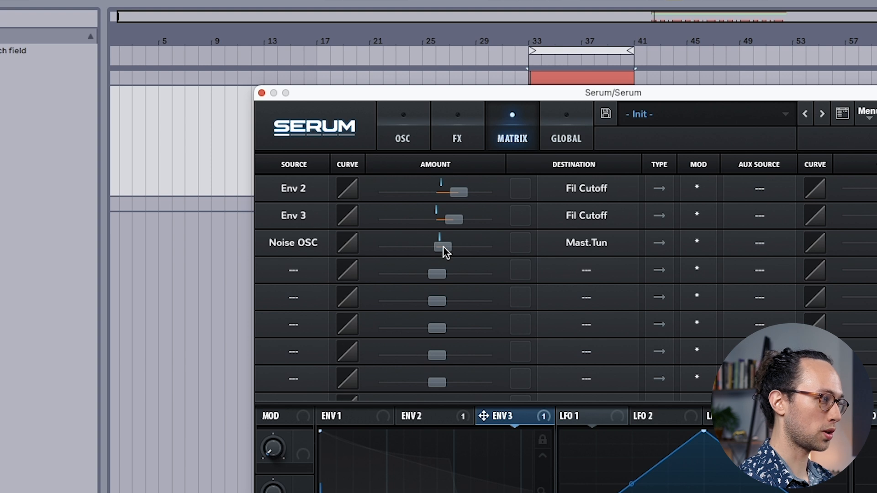
{"action": "mouse_move", "coordinate": [442, 245]}
{"action": "left_mouse_down"}
{"action": "mouse_move", "coordinate": [460, 248]}
{"action": "mouse_move", "coordinate": [443, 251]}
{"action": "left_mouse_up"}
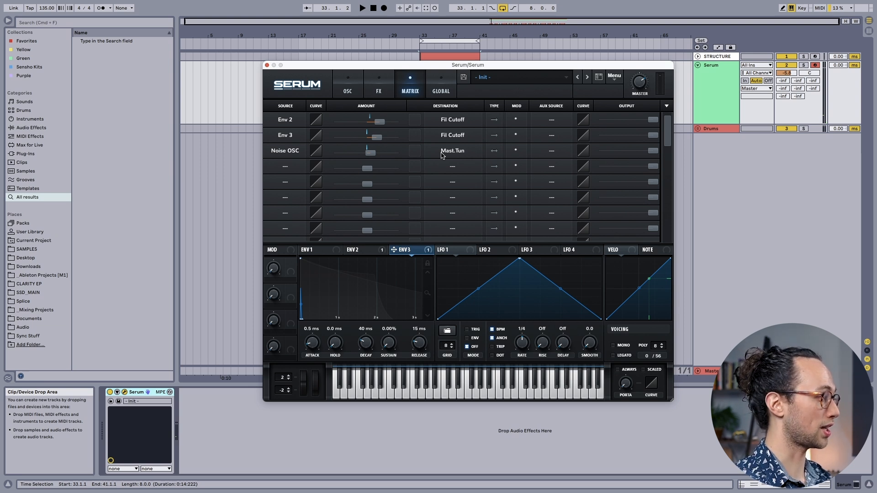
Step: Lower the noise oscillator's pitch well below its midpoint to slow the random tuning drift
{"action": "left_click", "coordinate": [354, 93]}
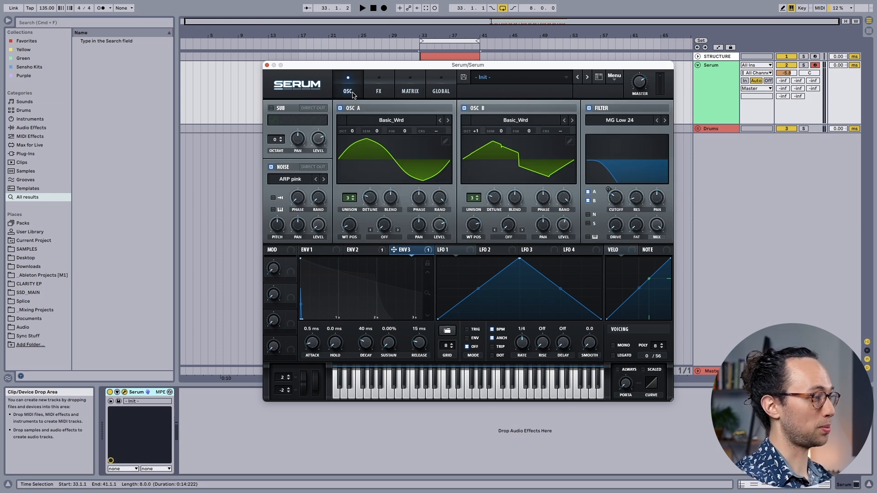
{"action": "mouse_move", "coordinate": [276, 233]}
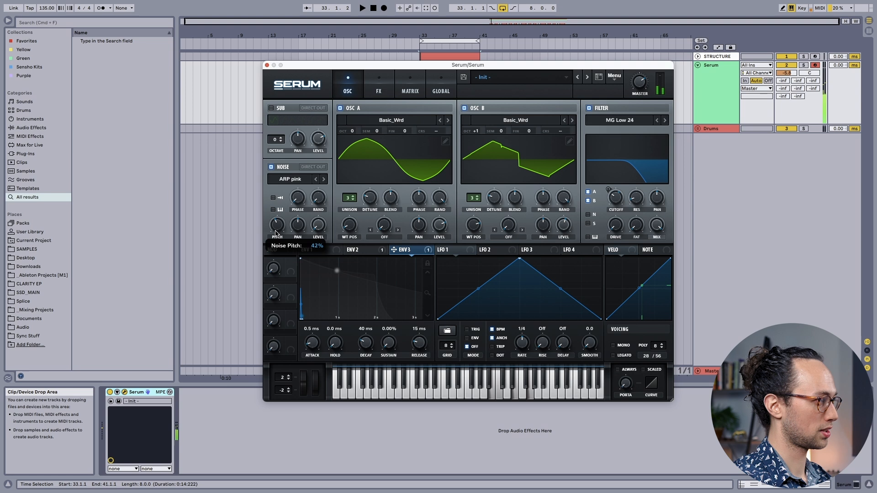
{"action": "left_click_drag", "start_coordinate": [273, 240], "coordinate": [268, 255]}
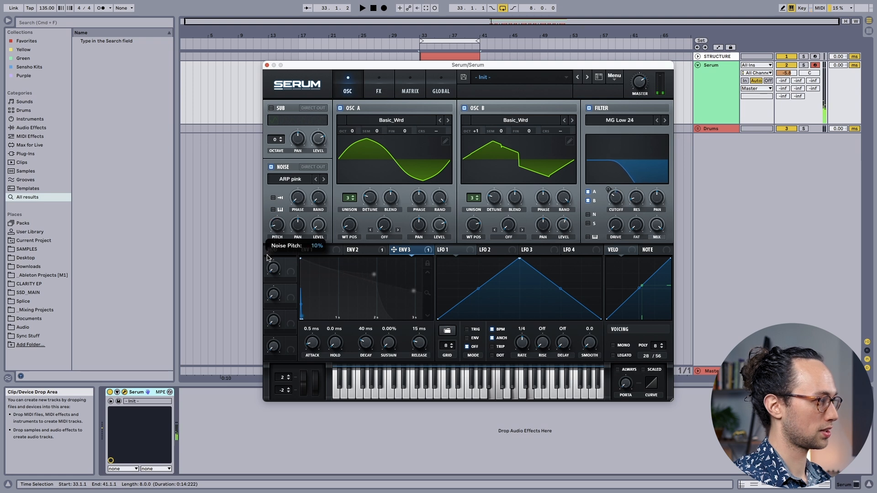
{"action": "left_click_drag", "start_coordinate": [266, 257], "coordinate": [263, 240]}
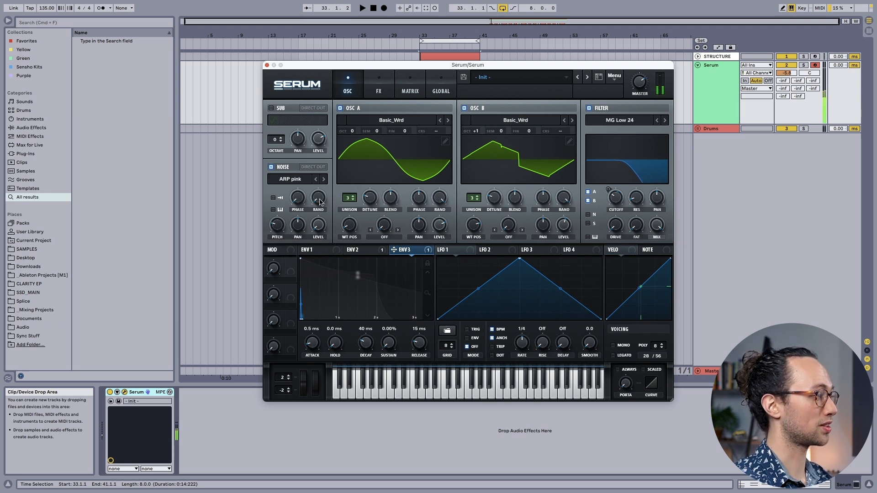
Step: Reduce the output of the Noise OSC to Mast.Tun routing to a low level in the modulation matrix
{"action": "left_click", "coordinate": [409, 85]}
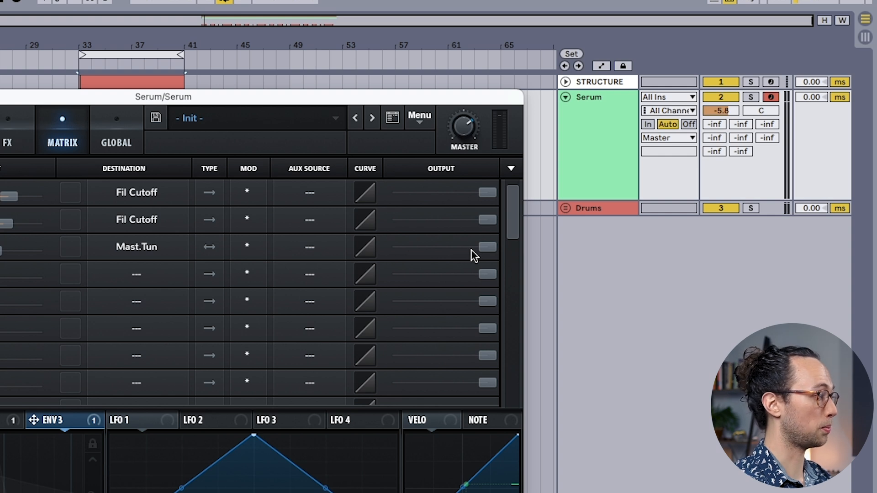
{"action": "left_click_drag", "start_coordinate": [486, 246], "coordinate": [366, 268]}
{"action": "mouse_move", "coordinate": [397, 255]}
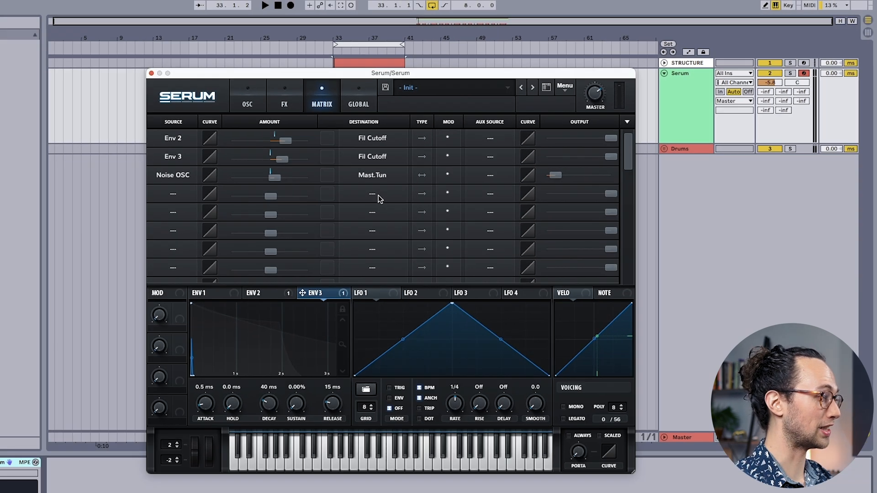
Step: Route LFO 1 to Mast.Tun in the fourth matrix slot with a very small amount and a reduced output
{"action": "left_click", "coordinate": [137, 275]}
{"action": "mouse_move", "coordinate": [155, 413]}
{"action": "mouse_move", "coordinate": [462, 248]}
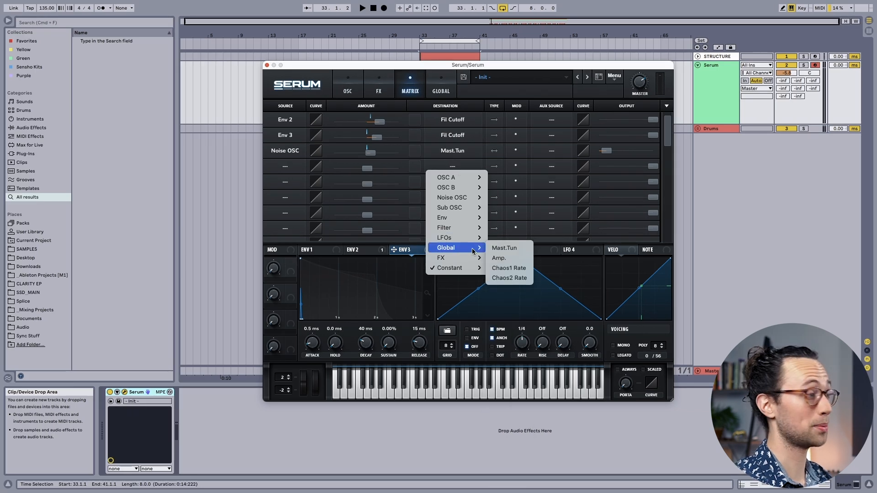
{"action": "left_click", "coordinate": [510, 249]}
{"action": "left_click", "coordinate": [280, 166]}
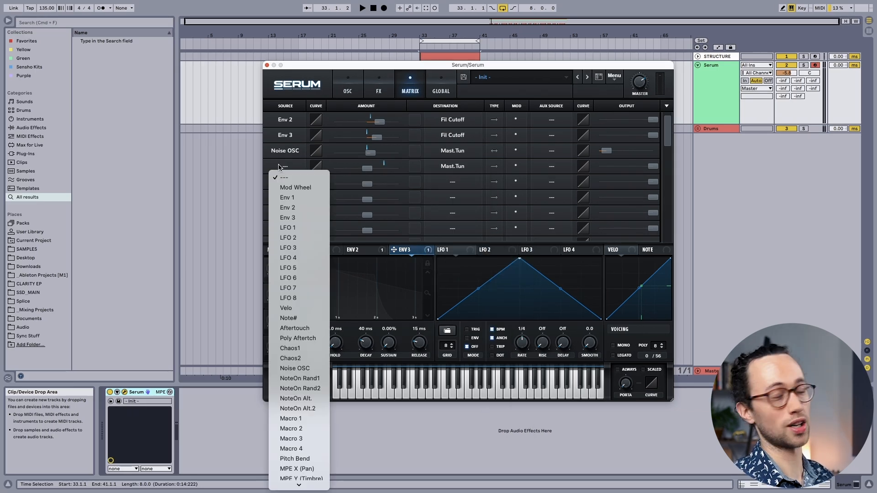
{"action": "left_click", "coordinate": [292, 228]}
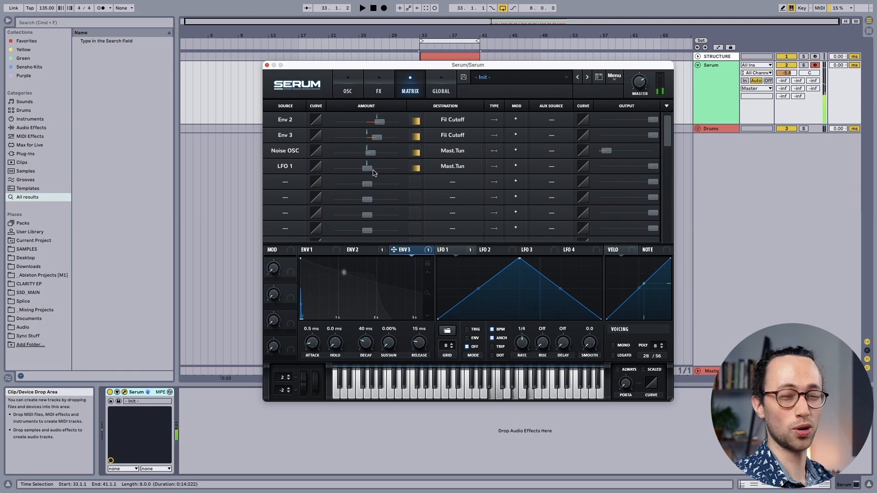
{"action": "left_click_drag", "start_coordinate": [368, 167], "coordinate": [375, 171]}
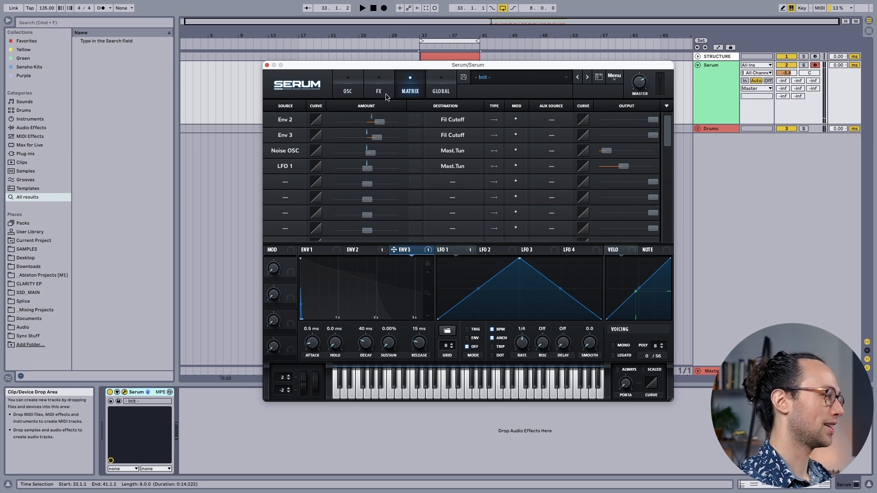
Step: Enable the chorus effect and slightly lower its mix
{"action": "left_click", "coordinate": [379, 91]}
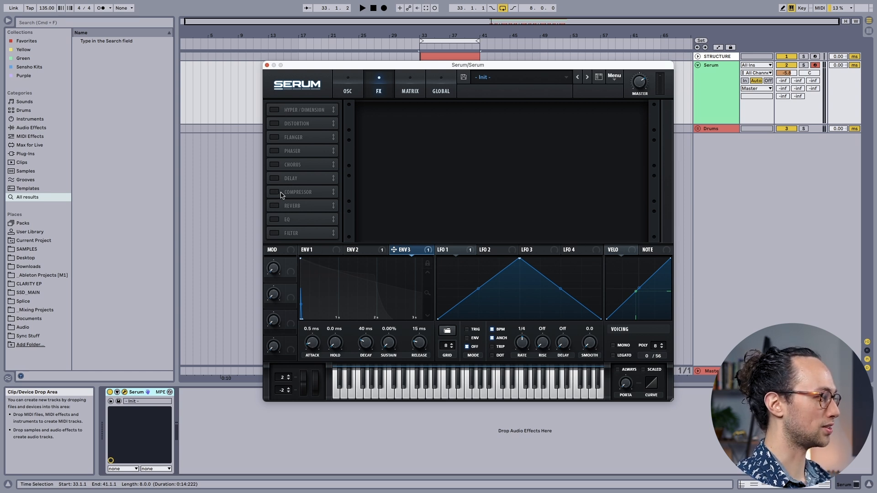
{"action": "left_click", "coordinate": [274, 165]}
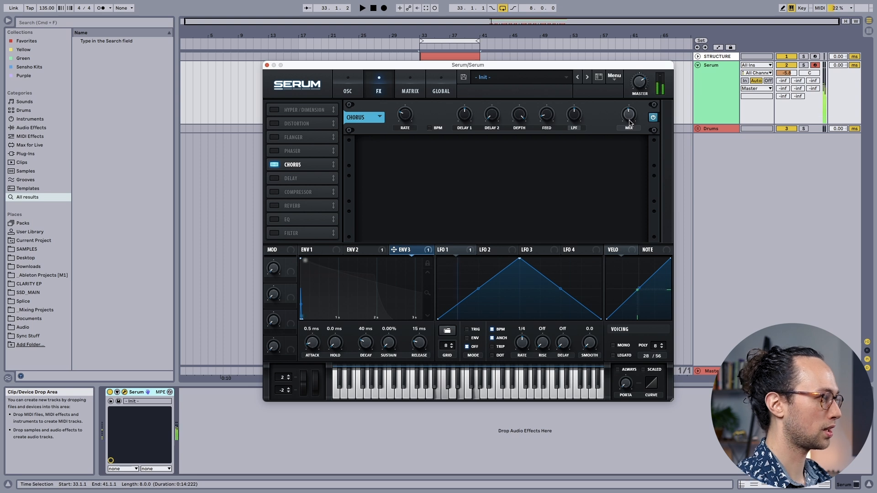
{"action": "mouse_move", "coordinate": [629, 121]}
{"action": "left_click_drag", "start_coordinate": [629, 121], "coordinate": [629, 124]}
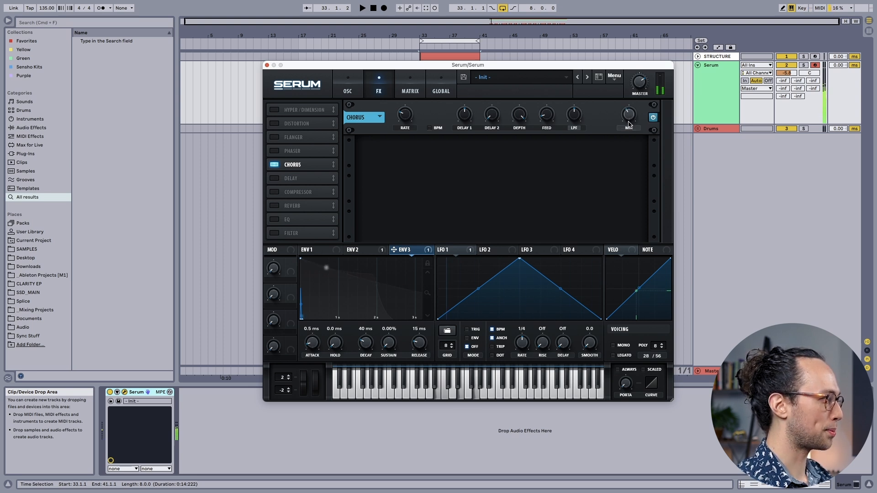
Step: Enable the delay effect with its left and right times linked, and turn on the reverb effect
{"action": "left_click", "coordinate": [274, 178]}
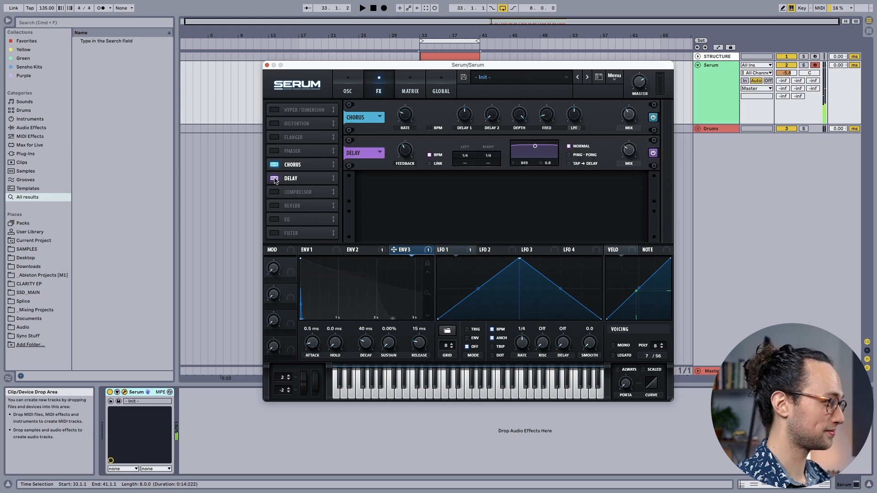
{"action": "left_click", "coordinate": [429, 163]}
{"action": "left_click_drag", "start_coordinate": [464, 156], "coordinate": [465, 156]}
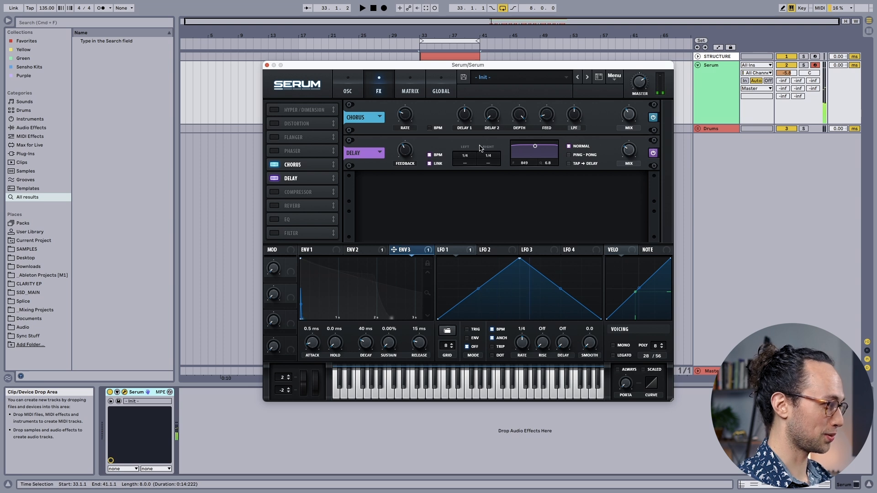
{"action": "left_click", "coordinate": [273, 206]}
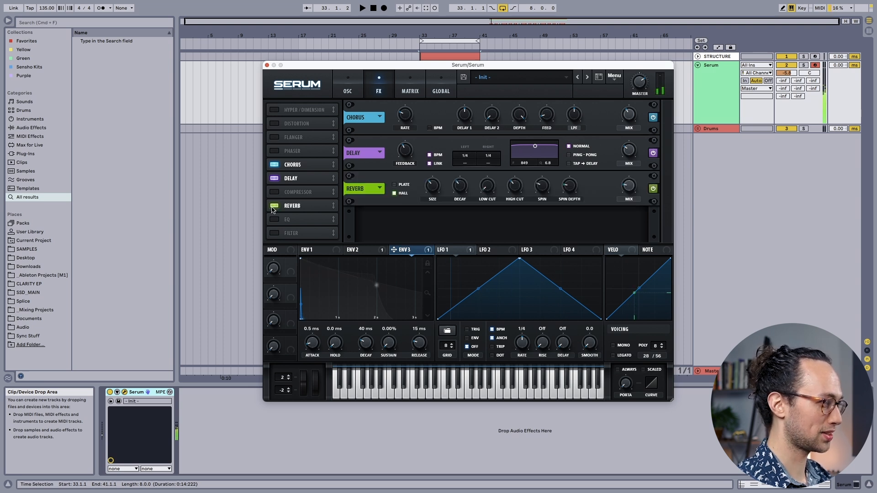
Step: Enable the filter effect, set its type to High 24, and lower its cutoff
{"action": "mouse_move", "coordinate": [634, 186]}
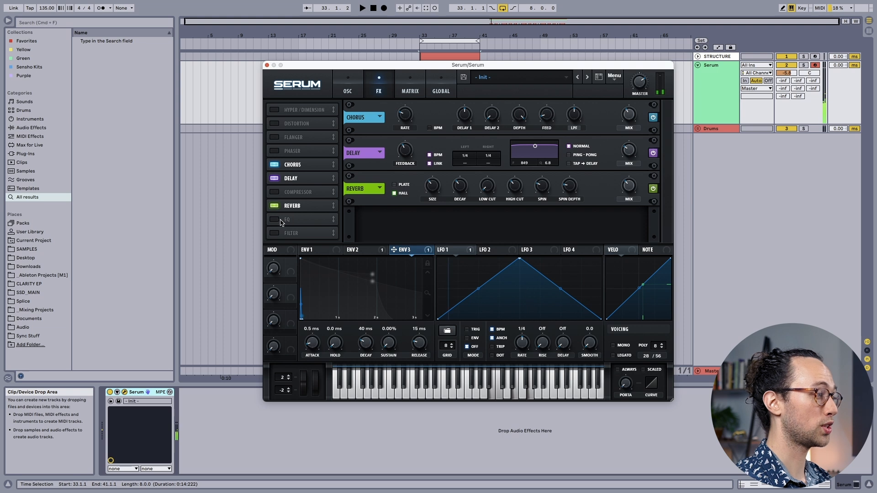
{"action": "left_click", "coordinate": [274, 234]}
{"action": "left_click", "coordinate": [418, 225]}
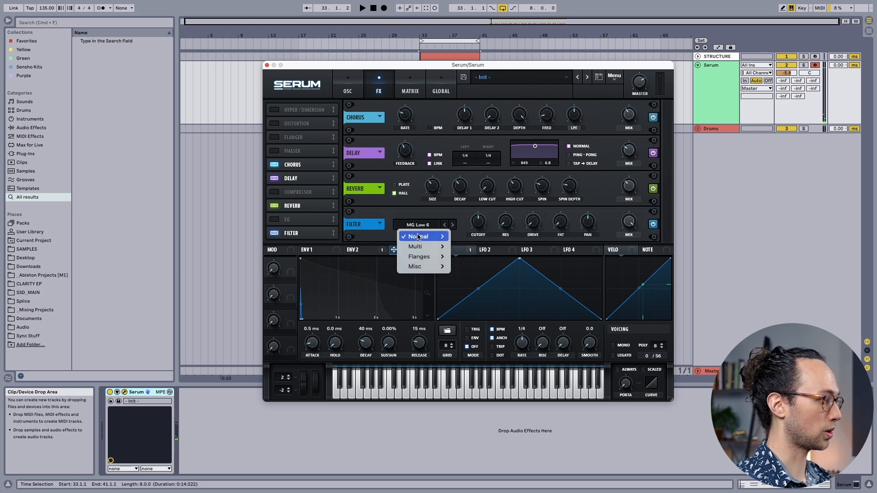
{"action": "mouse_move", "coordinate": [421, 236]}
{"action": "left_click", "coordinate": [470, 347]}
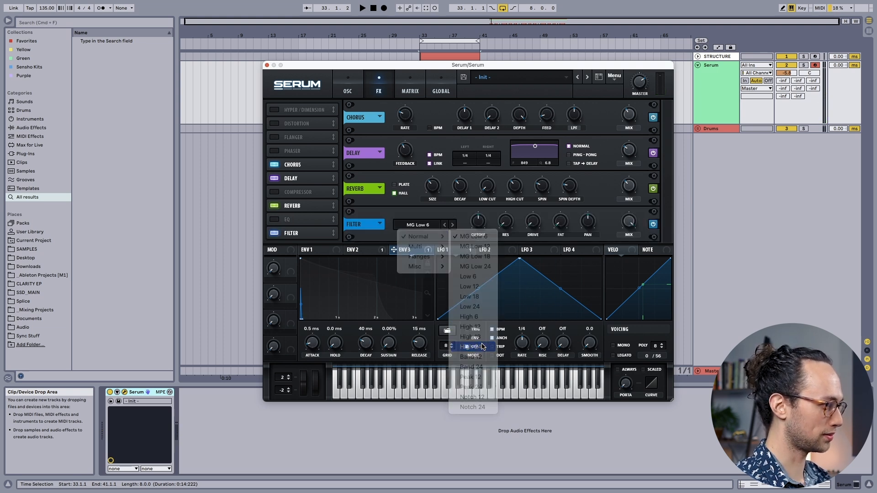
{"action": "left_click_drag", "start_coordinate": [478, 225], "coordinate": [472, 239]}
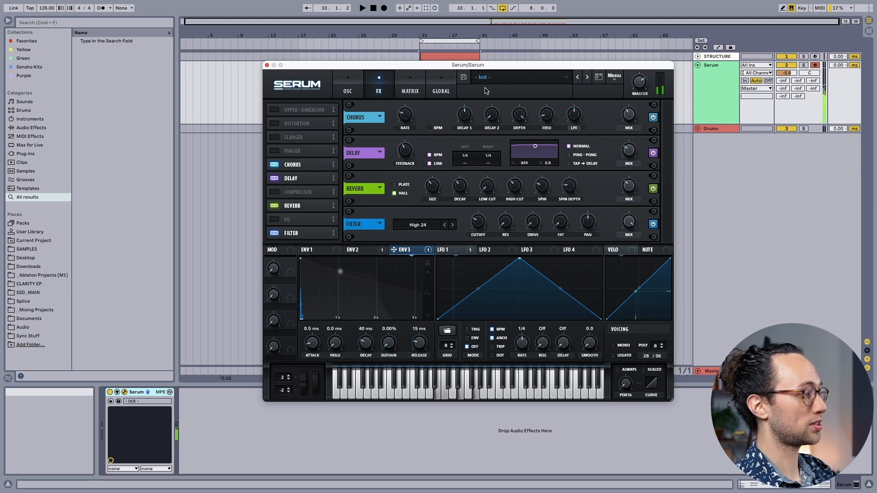
Step: Save the patch in the User folder as a preset named "lofi keys 3"
{"action": "left_click", "coordinate": [464, 77]}
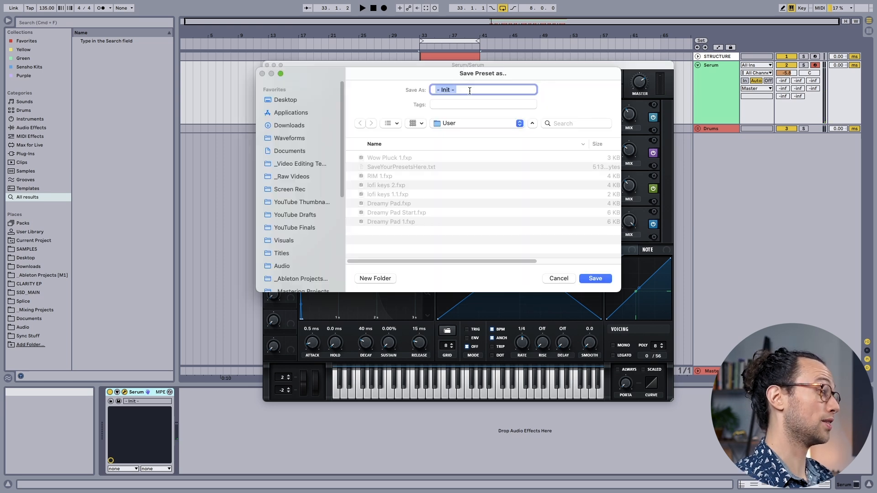
{"action": "type", "text": "lofi"}
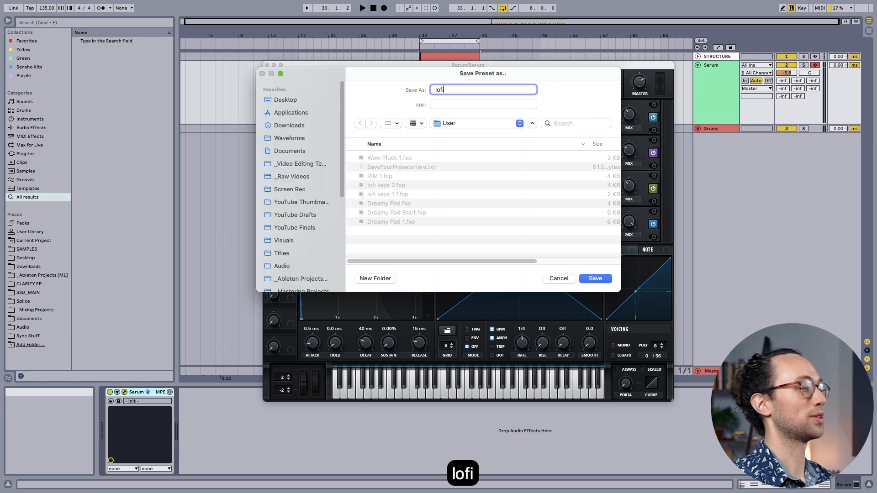
{"action": "type", "text": " ke"}
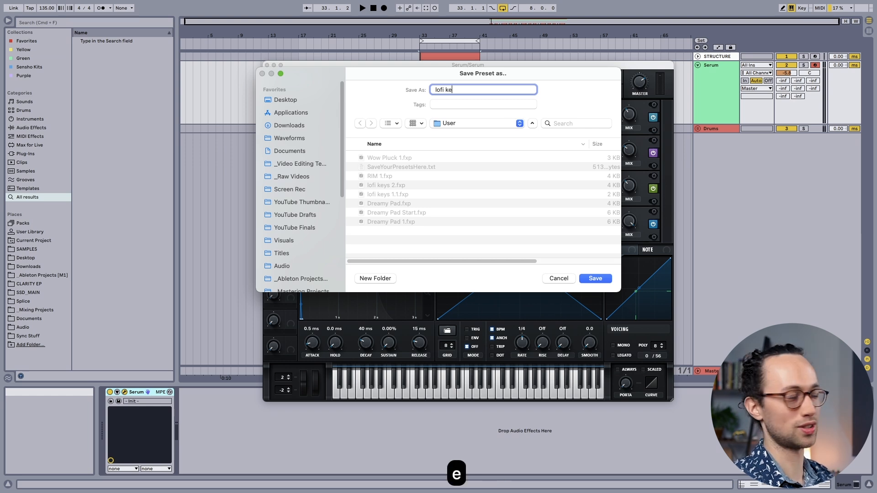
{"action": "type", "text": "ys 3"}
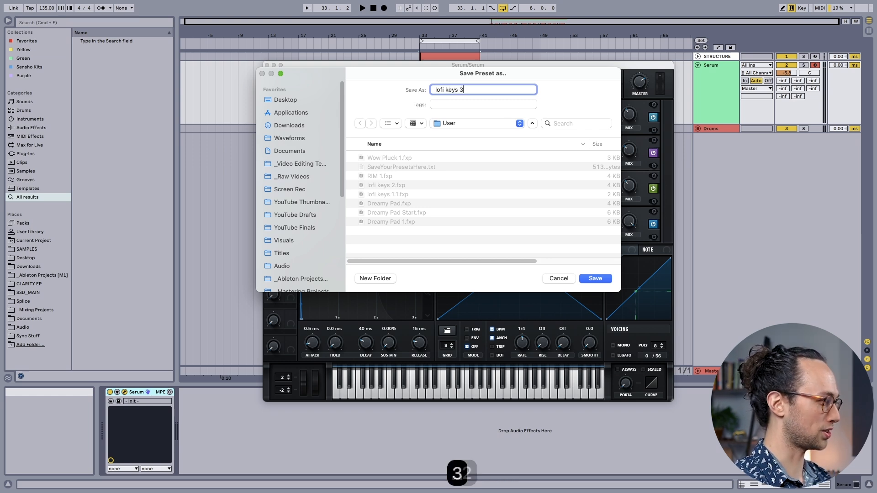